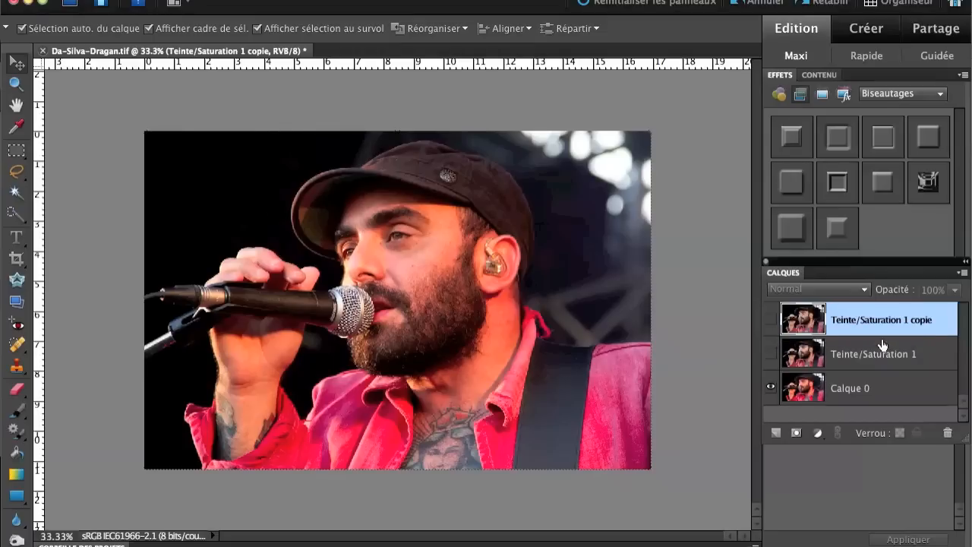
# - Compare the retouched "Teinte/Saturation 1 copie" layer with the original photo by showing and hiding it at 33.3% and 50% zoom
pyautogui.click(771, 319)
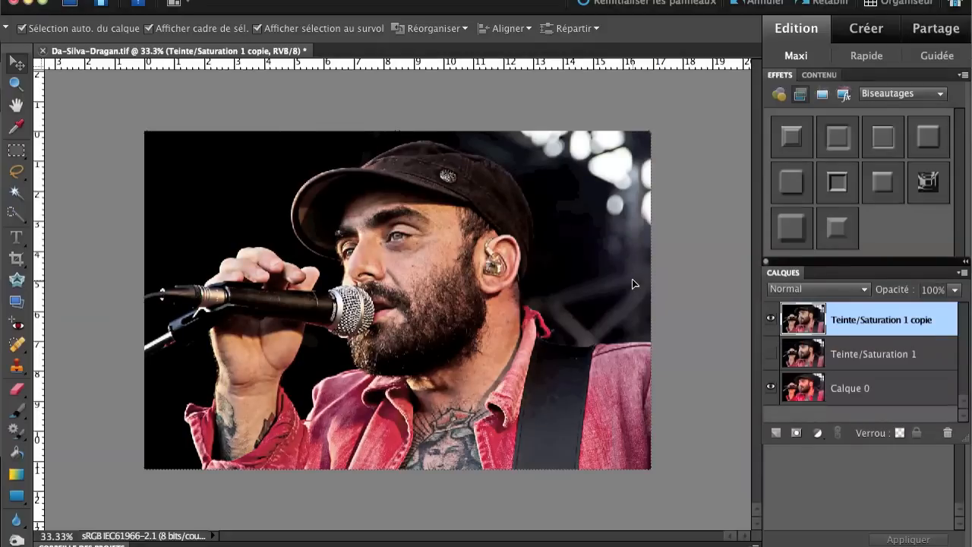
pyautogui.click(770, 319)
pyautogui.click(770, 319)
pyautogui.press('super+plus')
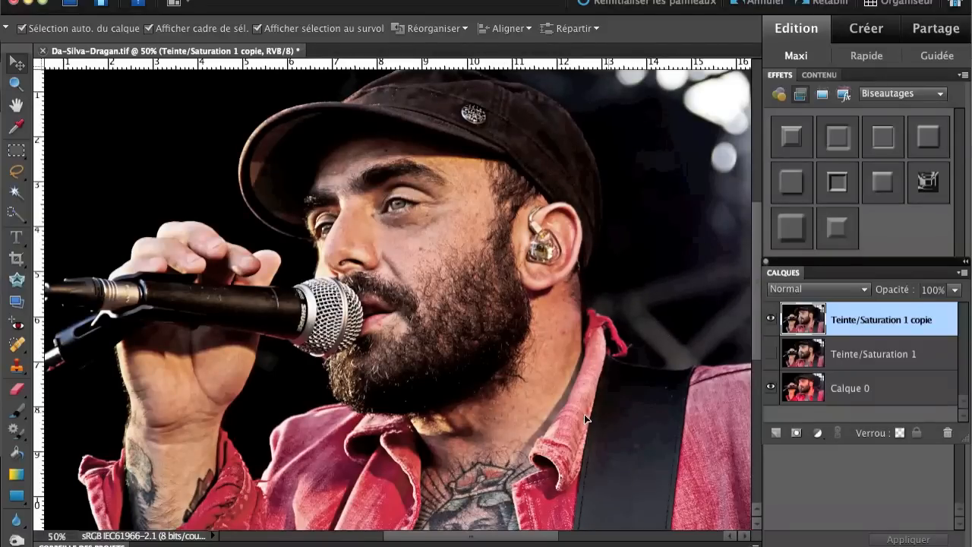
pyautogui.moveTo(538, 417); pyautogui.dragTo(392, 275)
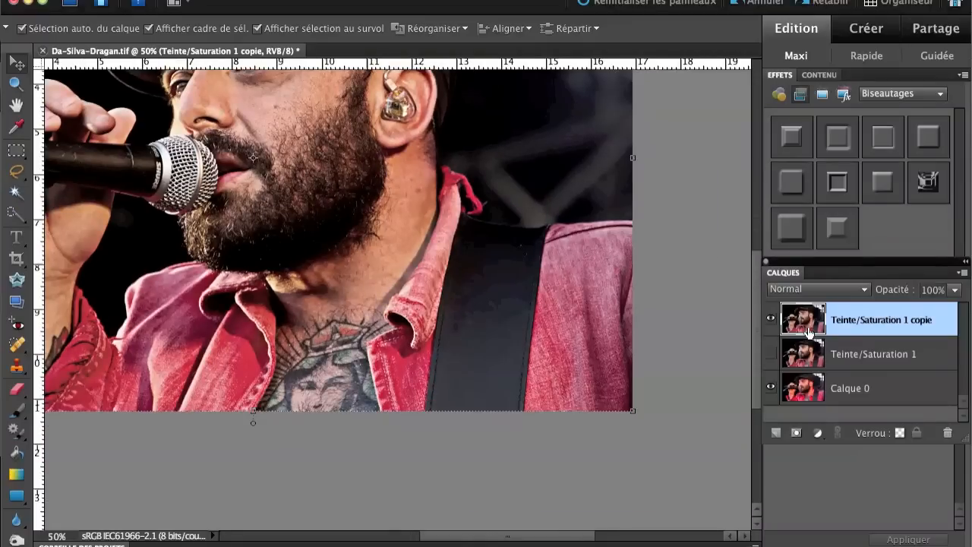
pyautogui.click(770, 320)
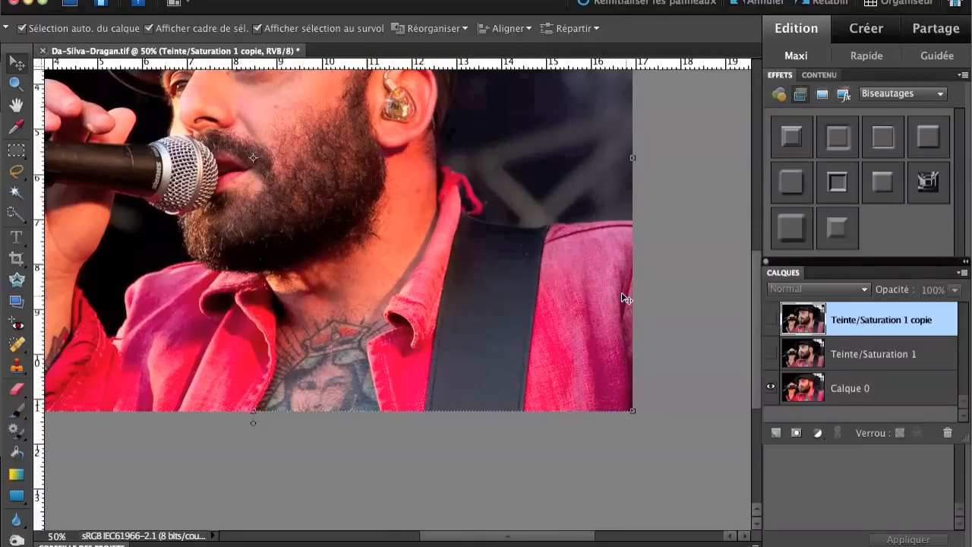
pyautogui.click(770, 321)
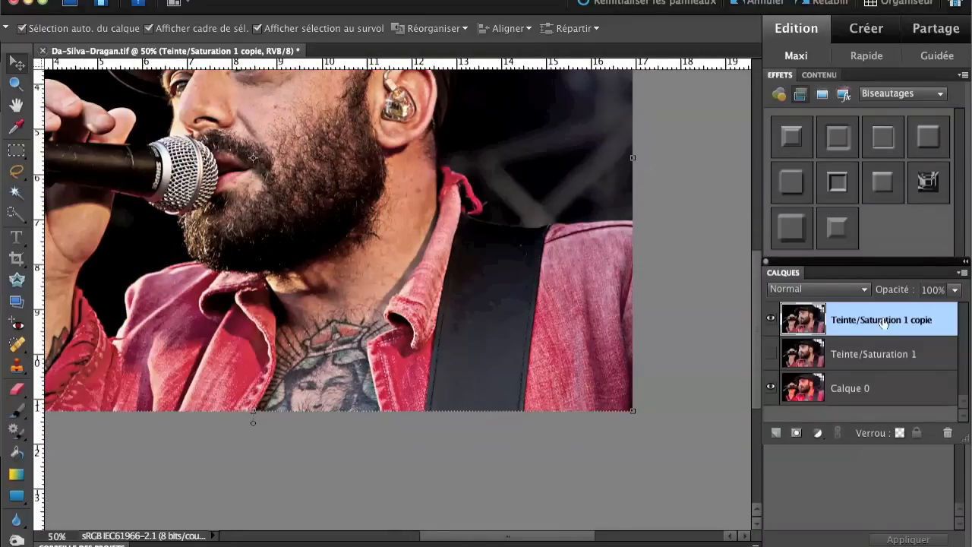
pyautogui.click(769, 321)
pyautogui.click(769, 320)
pyautogui.scroll(5, 387, 266)
pyautogui.hscroll(-3, 387, 266)
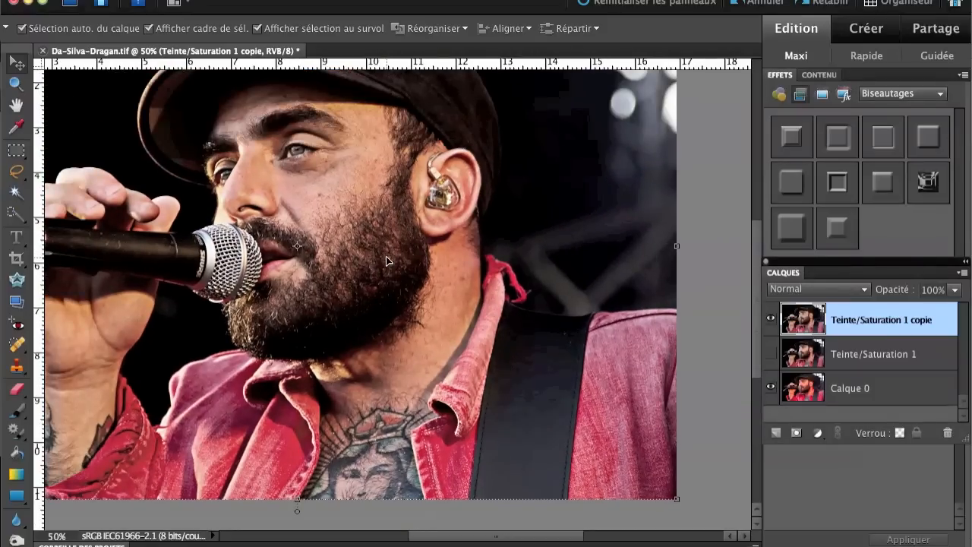
pyautogui.press('super+minus')
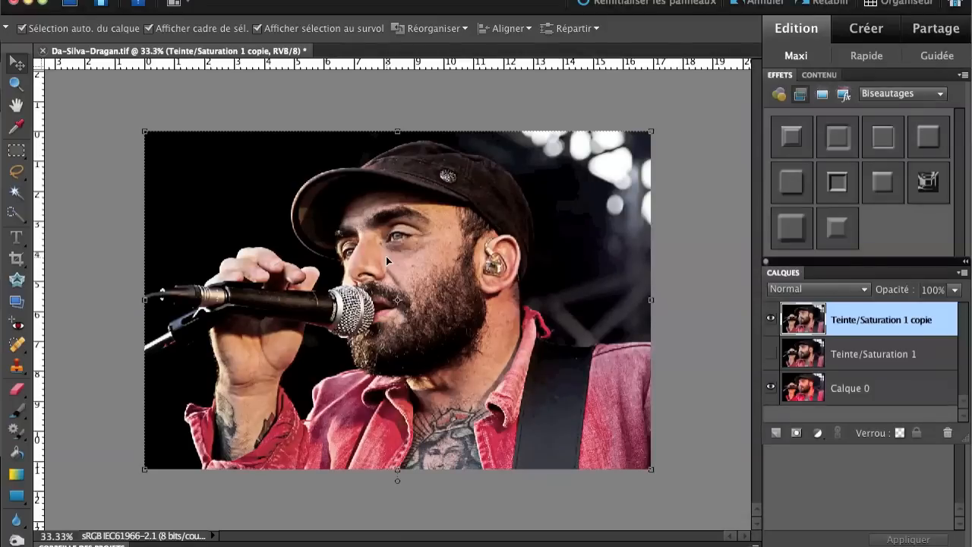
pyautogui.click(712, 273)
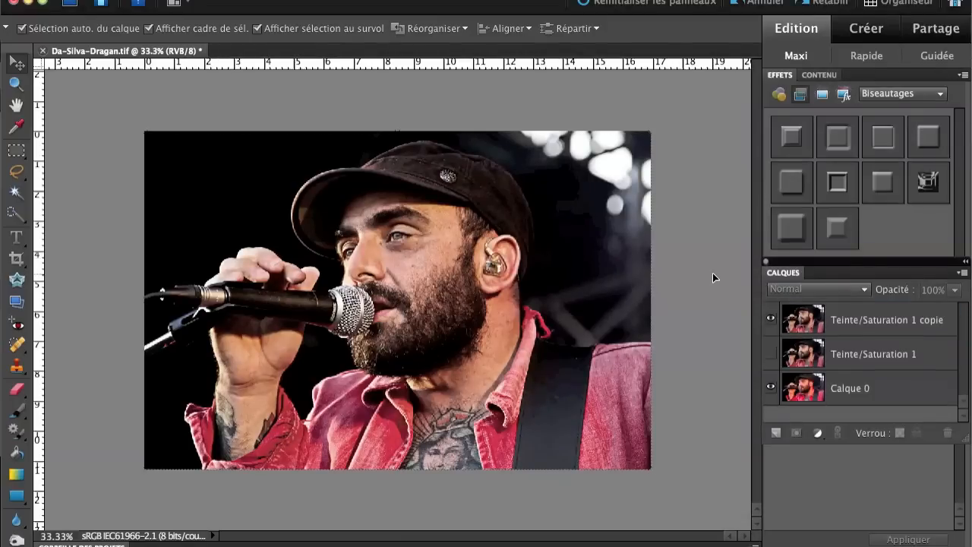
pyautogui.click(771, 320)
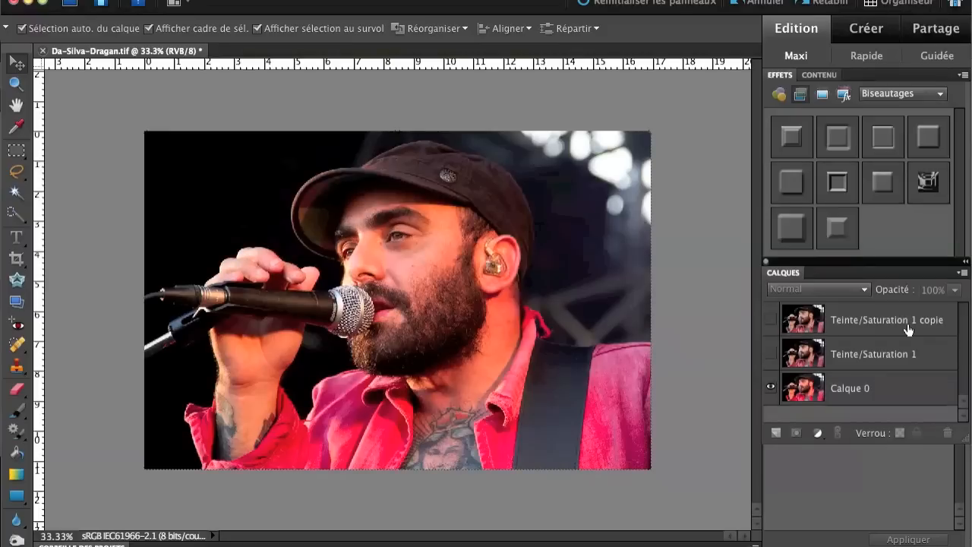
# - Delete the "Teinte/Saturation 1 copie" and "Teinte/Saturation 1" layers, keeping only Calque 0
pyautogui.click(849, 330)
pyautogui.keyDown('shift'); pyautogui.click(847, 360); pyautogui.keyUp('shift')
pyautogui.moveTo(848, 359); pyautogui.dragTo(946, 431)
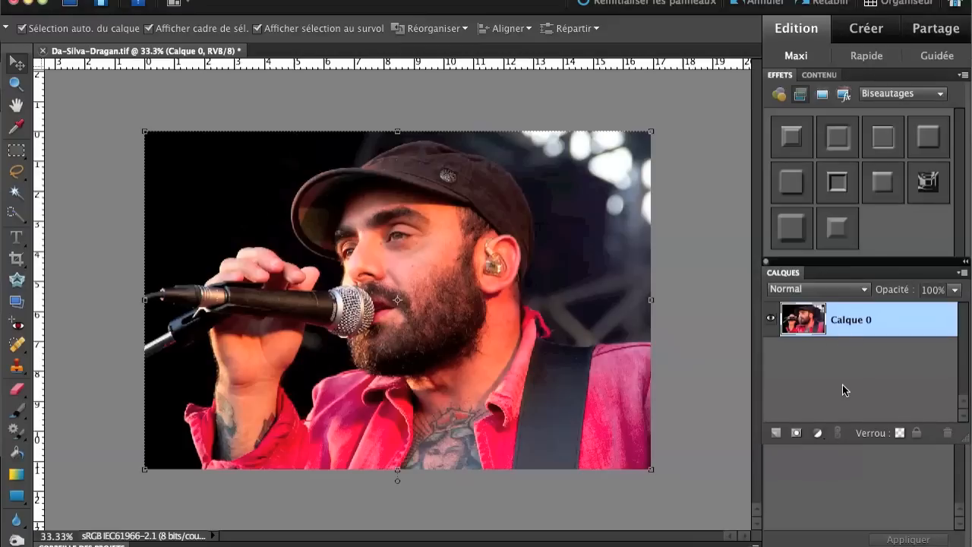
# - Add a Niveaux adjustment layer above Calque 0 and set its black input level to 25 on the RVB channel
pyautogui.click(817, 434)
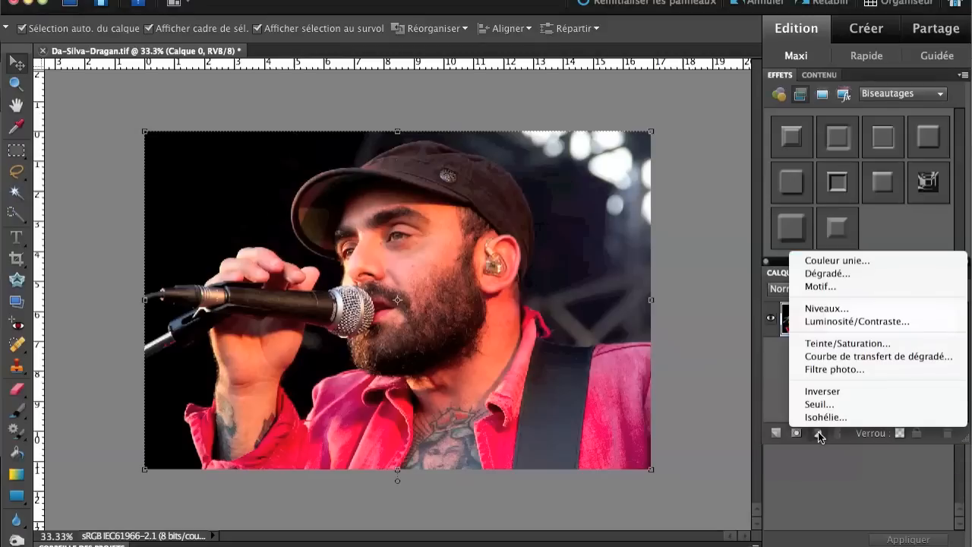
pyautogui.click(818, 310)
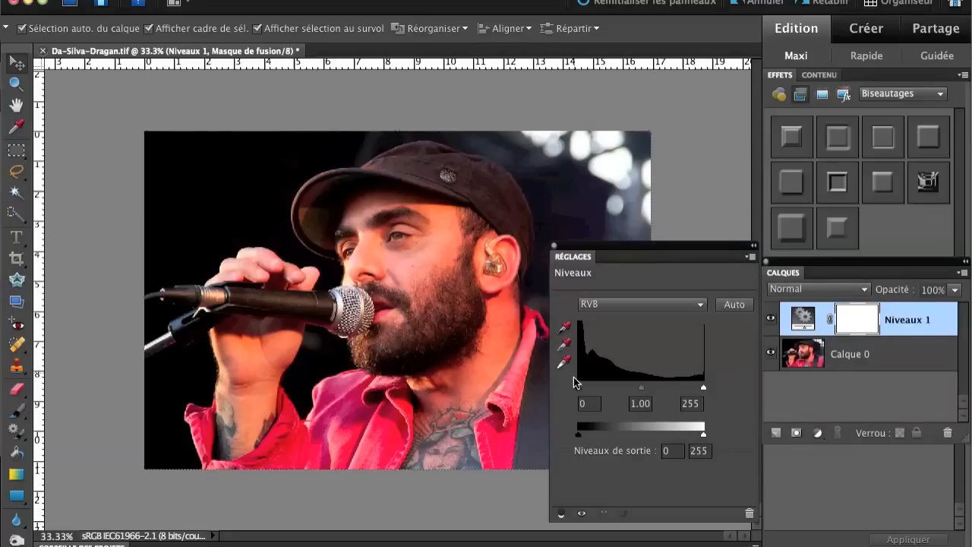
pyautogui.moveTo(577, 387); pyautogui.dragTo(588, 390)
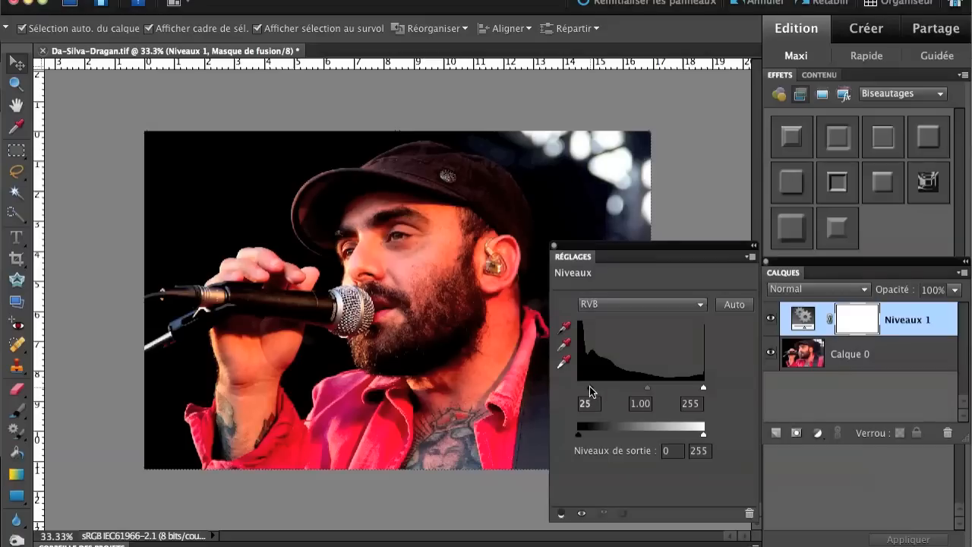
pyautogui.click(554, 245)
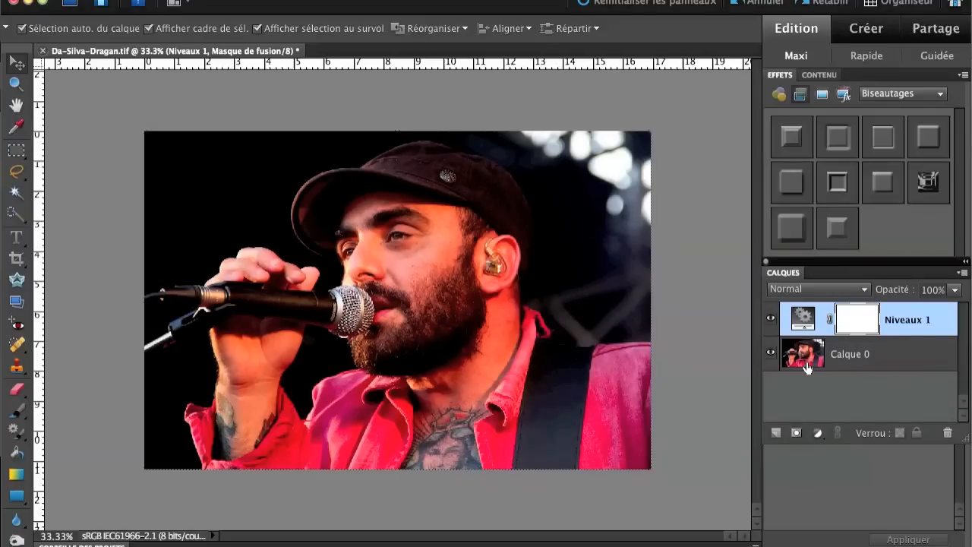
# - Set the Niveaux 1 black input level to 26 and compare the photo with that adjustment hidden and shown
pyautogui.doubleClick(801, 322)
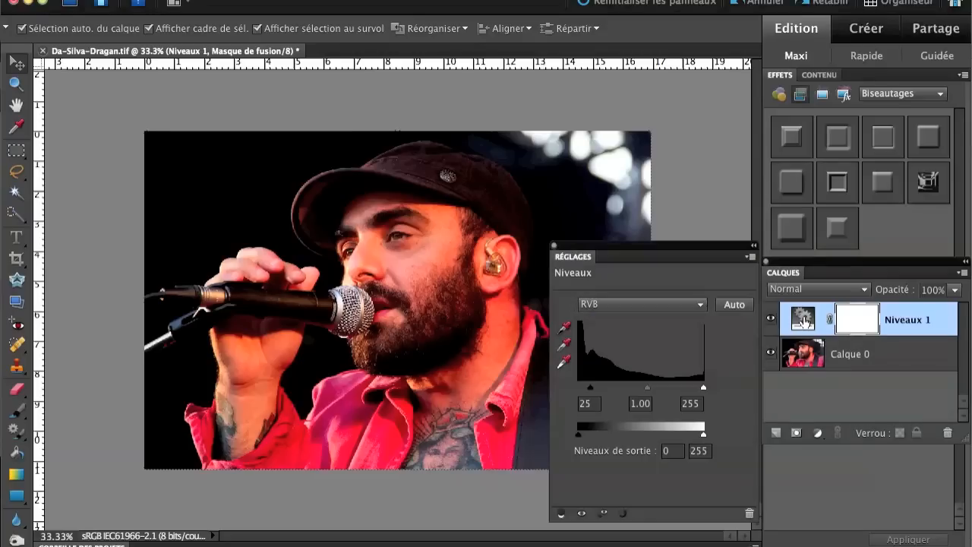
pyautogui.moveTo(590, 386)
pyautogui.mouseDown()
pyautogui.moveTo(617, 389)
pyautogui.moveTo(592, 385)
pyautogui.mouseUp()
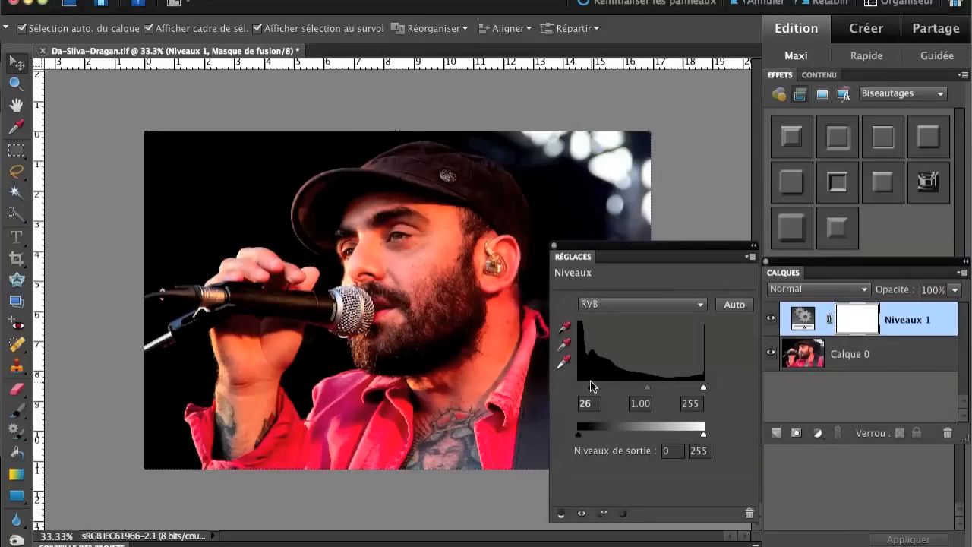
pyautogui.click(554, 246)
pyautogui.click(846, 350)
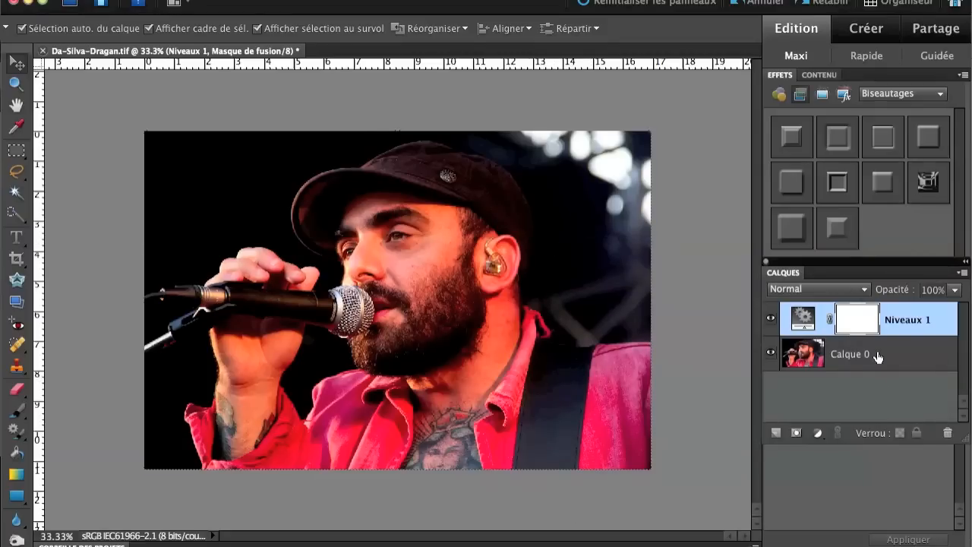
pyautogui.click(771, 319)
pyautogui.click(770, 319)
pyautogui.click(770, 319)
pyautogui.click(771, 318)
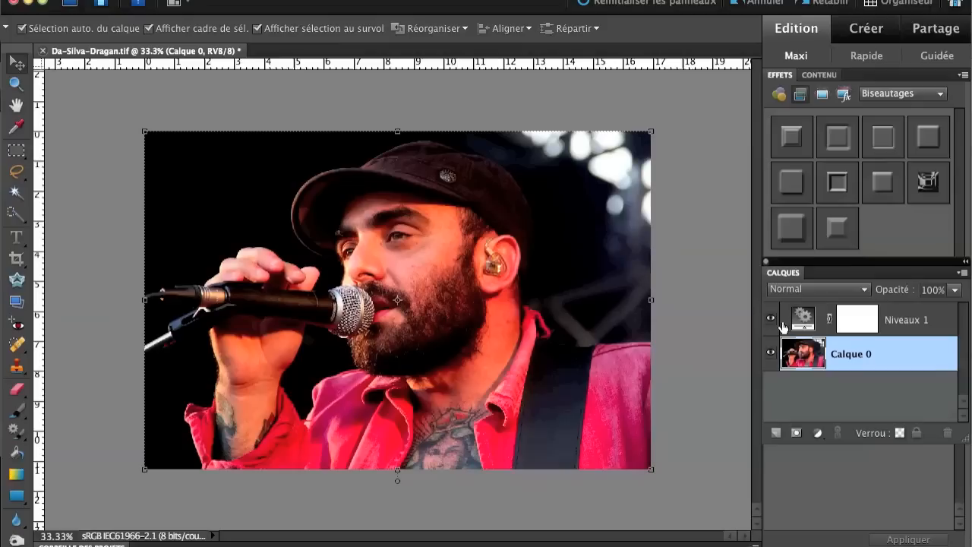
# - Add a Teinte/Saturation adjustment layer directly above Calque 0, strongly reducing the saturation and shifting the hue slightly to a positive value
pyautogui.click(820, 432)
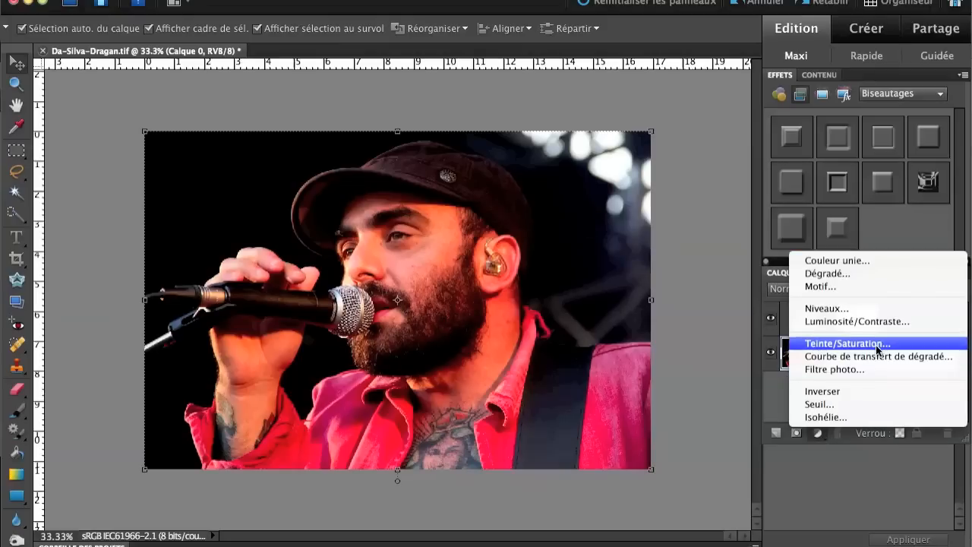
pyautogui.click(897, 345)
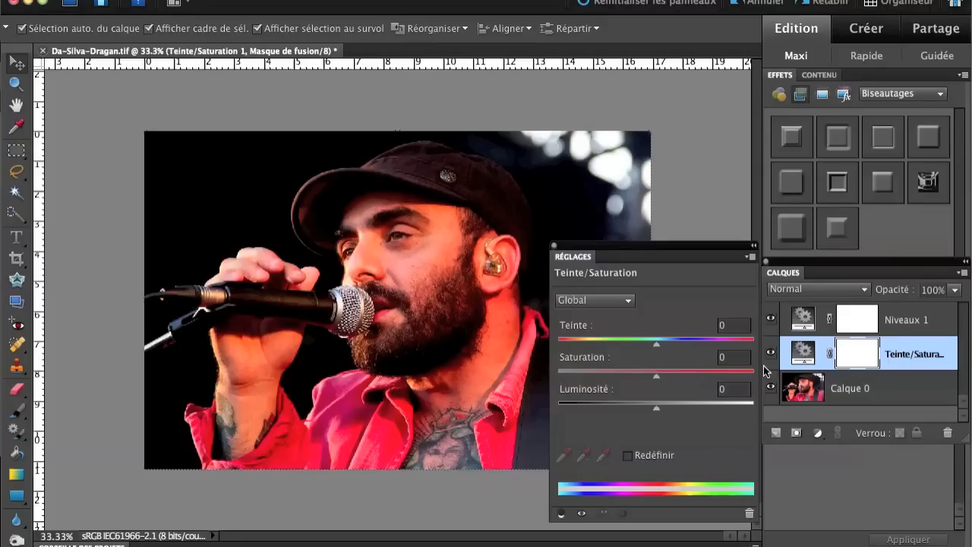
pyautogui.moveTo(656, 380); pyautogui.dragTo(612, 372)
pyautogui.moveTo(655, 344); pyautogui.dragTo(665, 343)
pyautogui.click(553, 245)
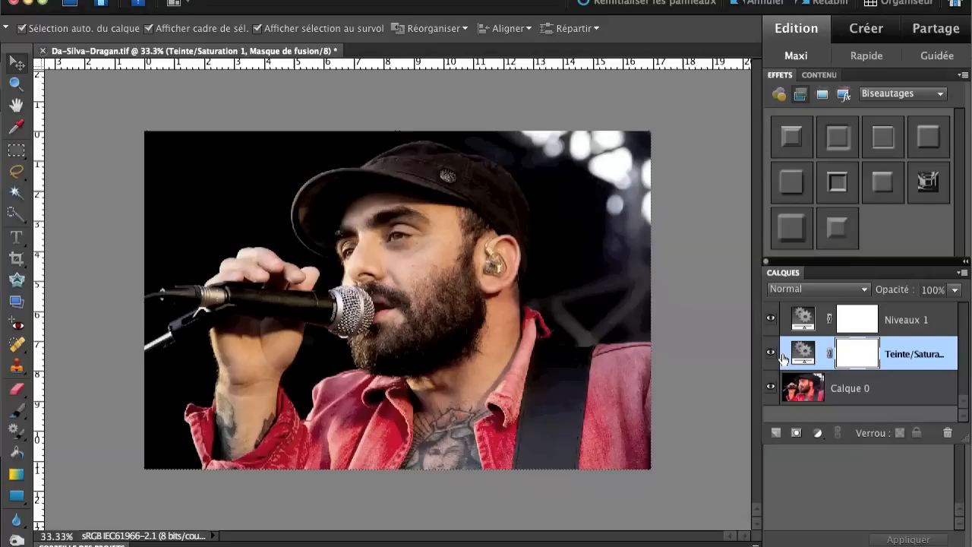
pyautogui.click(770, 352)
pyautogui.click(771, 352)
# - Add a Luminosité/Contraste adjustment layer directly above Calque 0 with slightly increased contrast, and check its effect
pyautogui.click(868, 388)
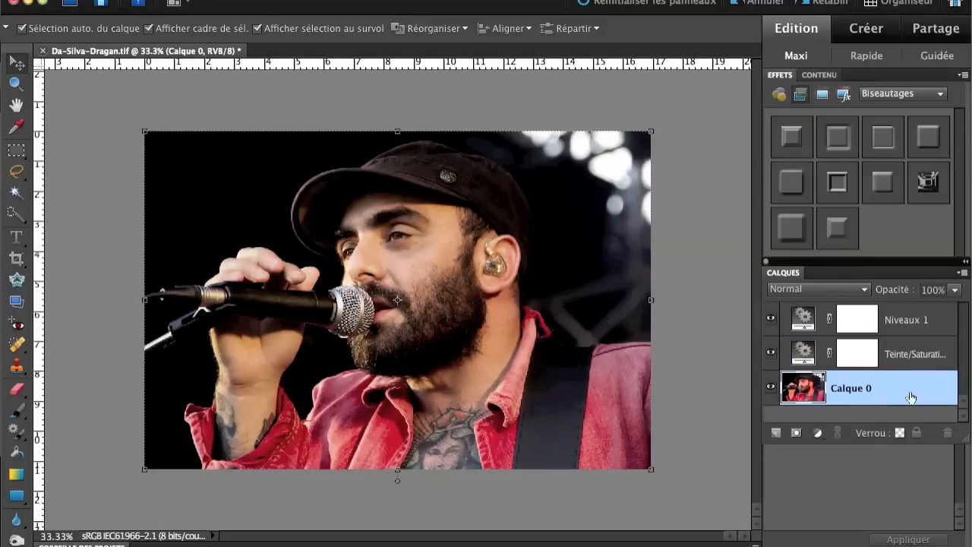
pyautogui.click(818, 433)
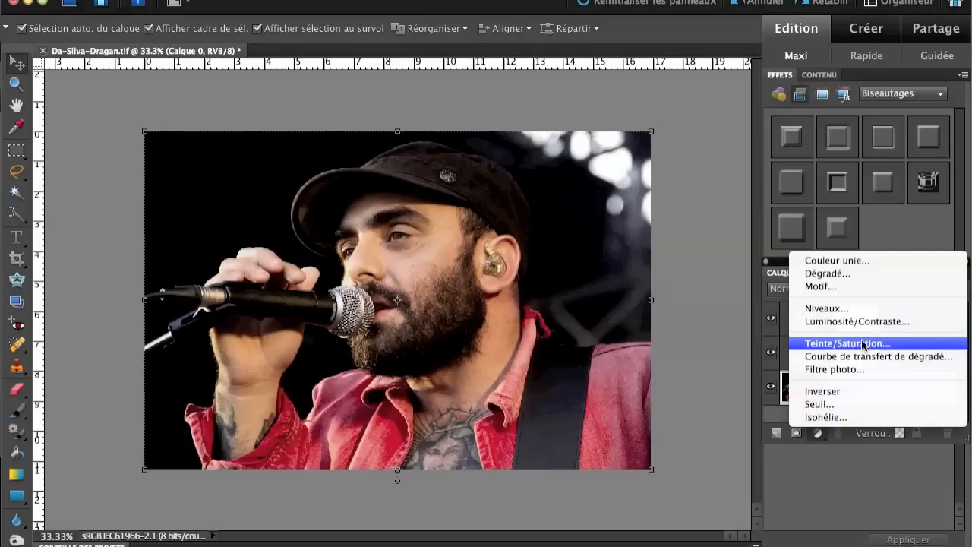
pyautogui.click(885, 322)
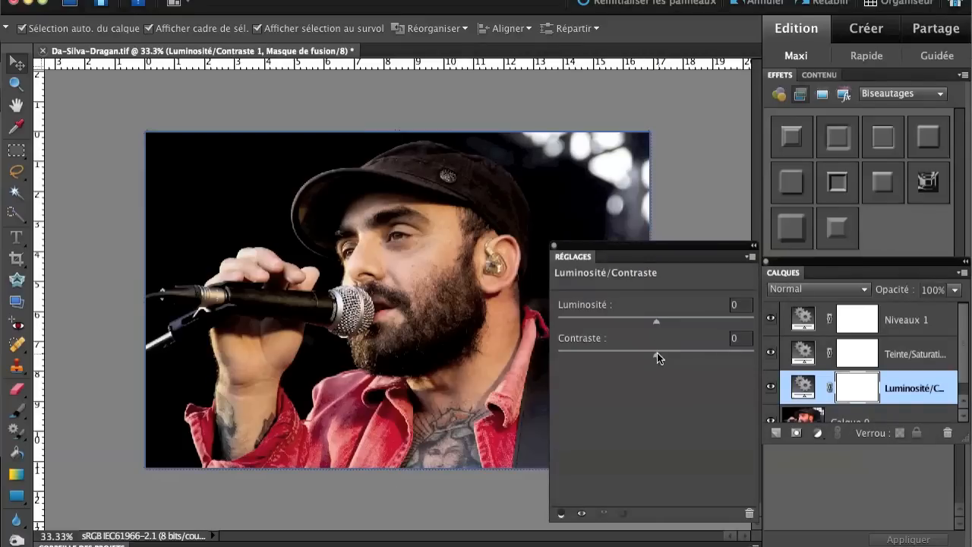
pyautogui.moveTo(656, 355); pyautogui.dragTo(664, 355)
pyautogui.click(554, 245)
pyautogui.click(772, 388)
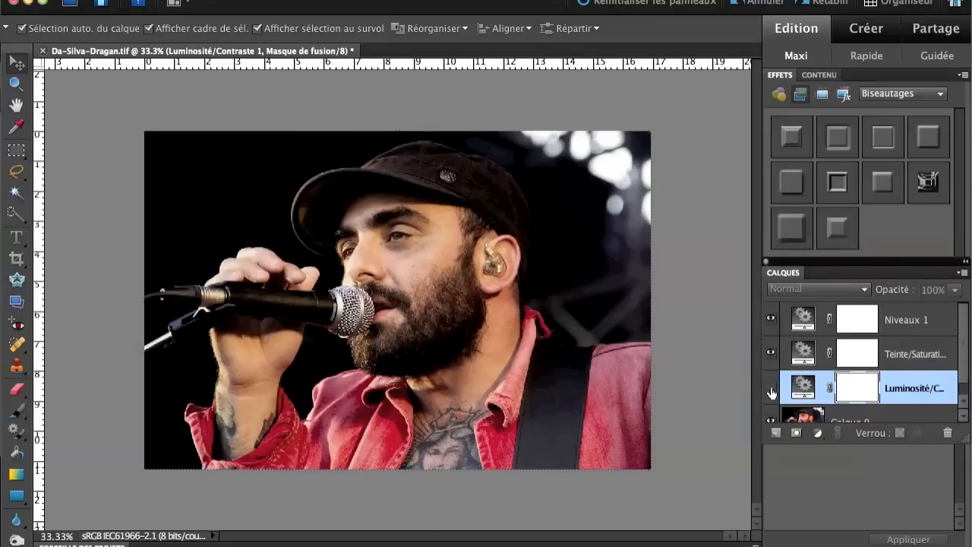
pyautogui.click(771, 389)
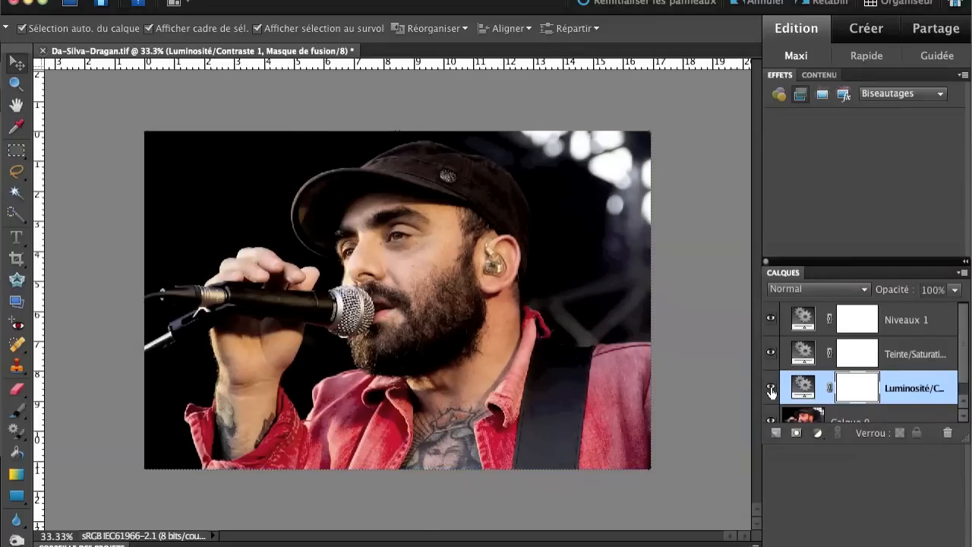
# - Set the Luminosité/Contraste layer's contrast to 20 and compare the photo with that adjustment hidden and shown
pyautogui.doubleClick(802, 389)
pyautogui.moveTo(666, 354); pyautogui.dragTo(674, 354)
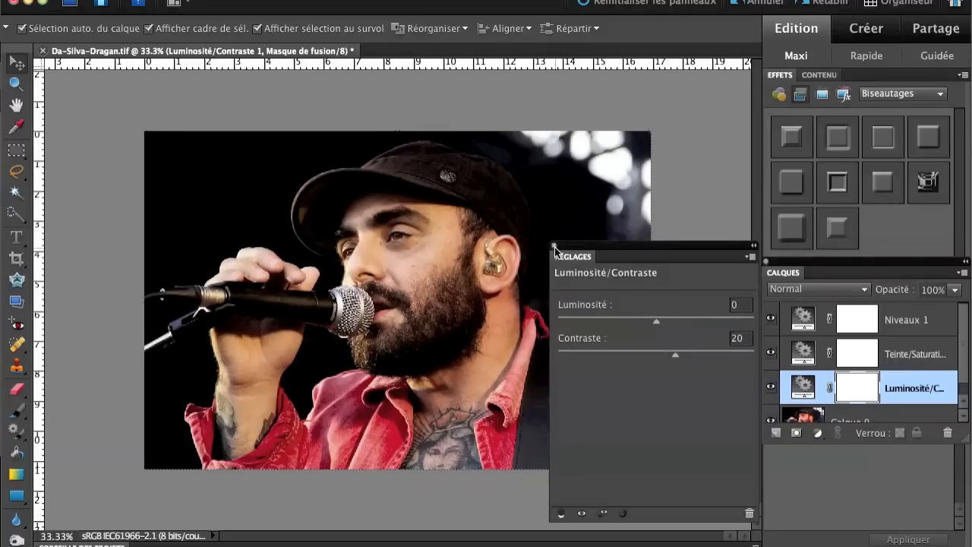
pyautogui.click(554, 247)
pyautogui.click(770, 388)
pyautogui.click(770, 388)
pyautogui.click(770, 388)
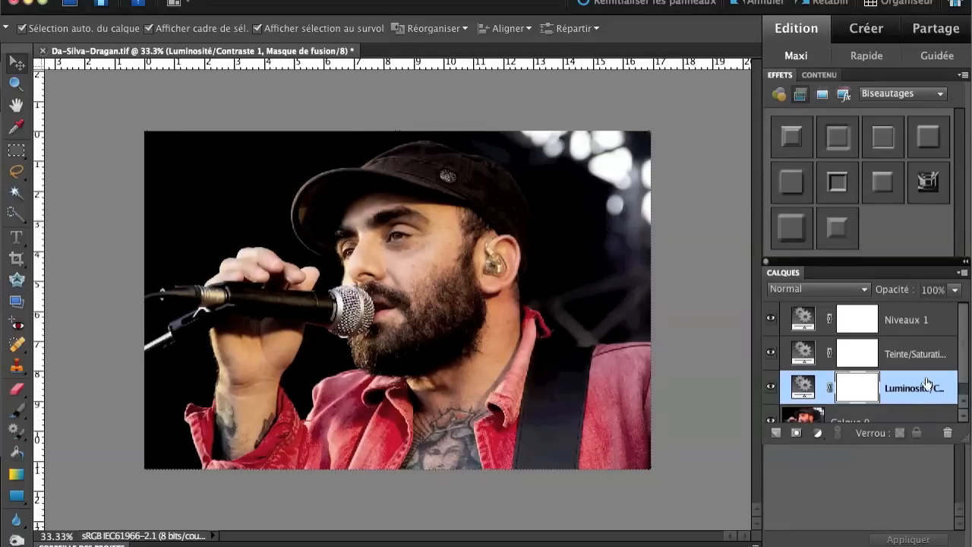
# - Duplicate the Calque 0 photo layer
pyautogui.scroll(-1, 966, 382)
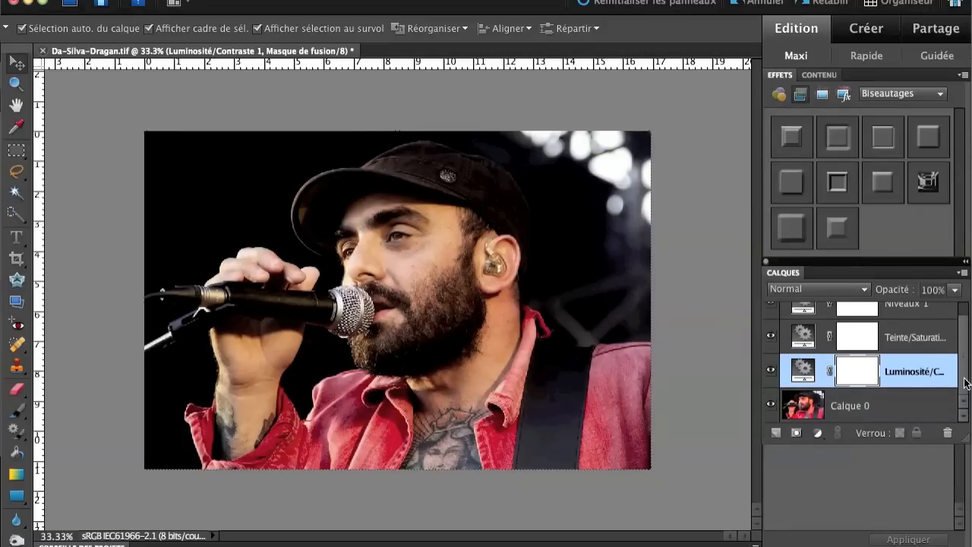
pyautogui.click(849, 404)
pyautogui.moveTo(797, 402); pyautogui.dragTo(776, 432)
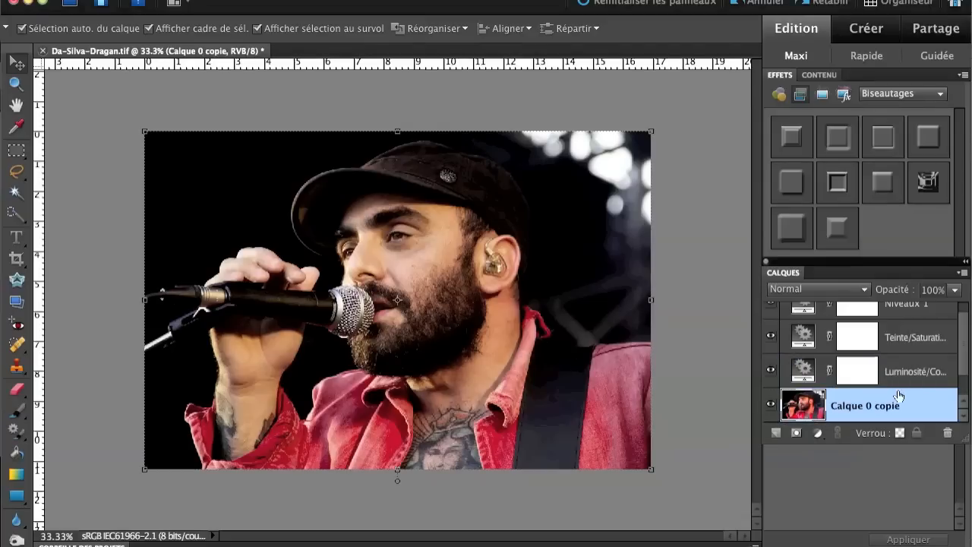
# - Merge Calque 0 copie with the Luminosité/Contraste, Teinte/Saturation and Niveaux 1 adjustment layers, and compare the photo with the merged layer hidden and shown
pyautogui.scroll(-1, 900, 391)
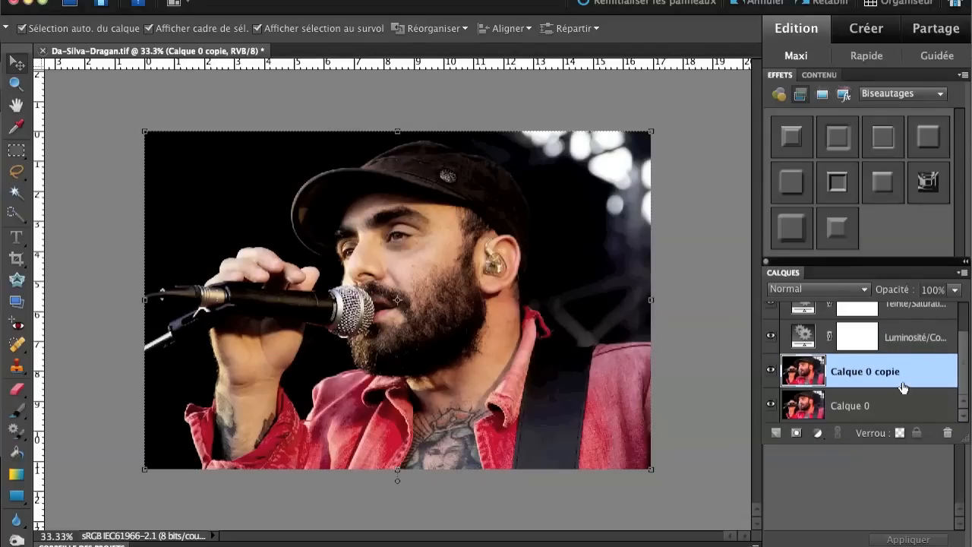
pyautogui.moveTo(963, 356); pyautogui.dragTo(966, 338)
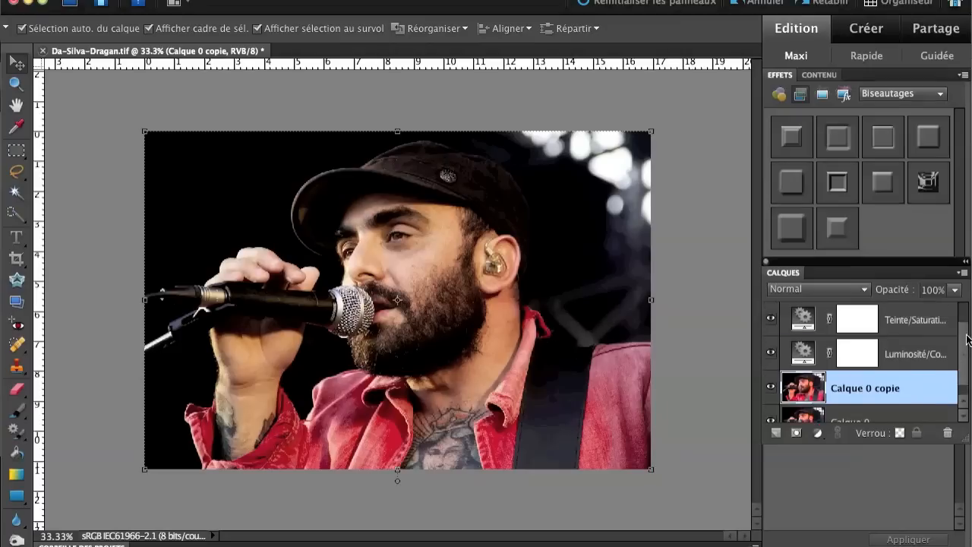
pyautogui.scroll(1, 967, 338)
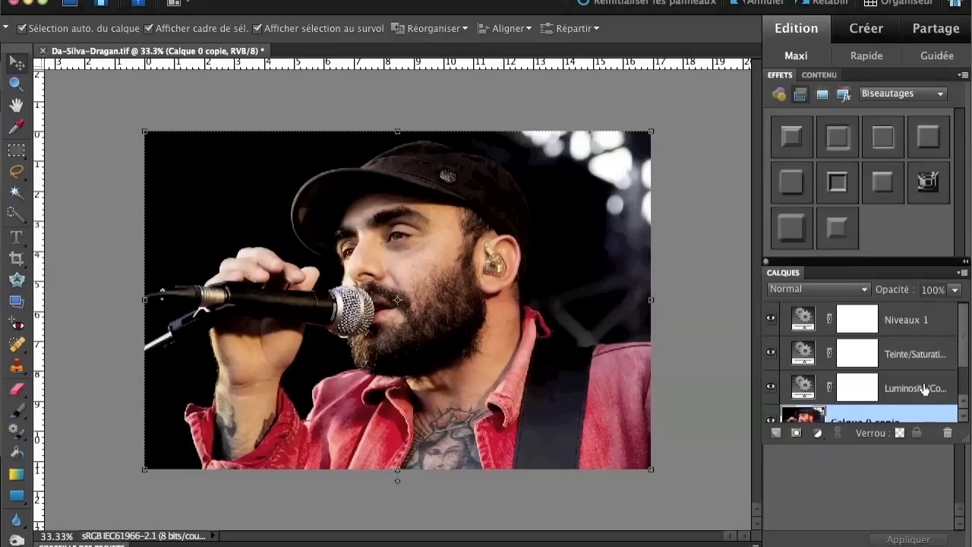
pyautogui.keyDown('shift'); pyautogui.click(924, 389); pyautogui.keyUp('shift')
pyautogui.keyDown('shift'); pyautogui.click(934, 359); pyautogui.keyUp('shift')
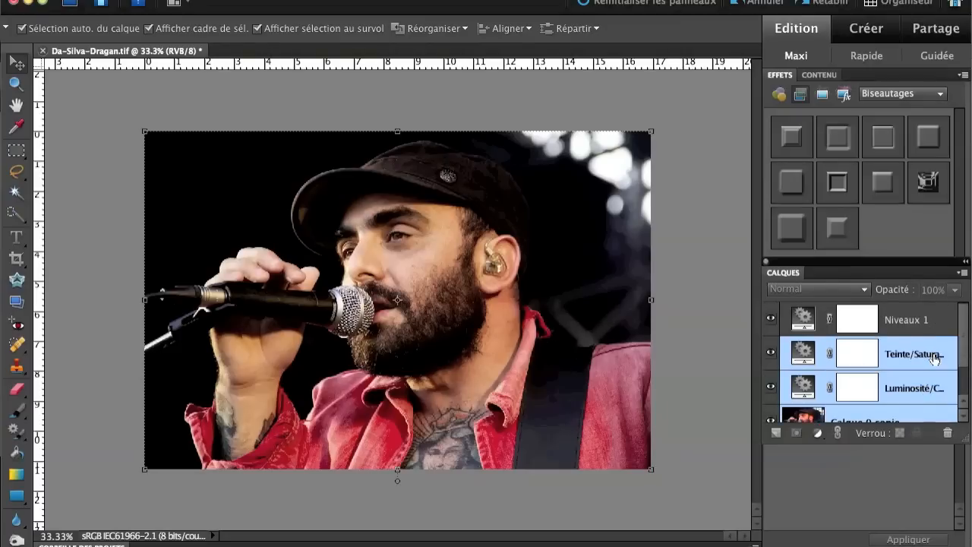
pyautogui.keyDown('shift'); pyautogui.click(931, 327); pyautogui.keyUp('shift')
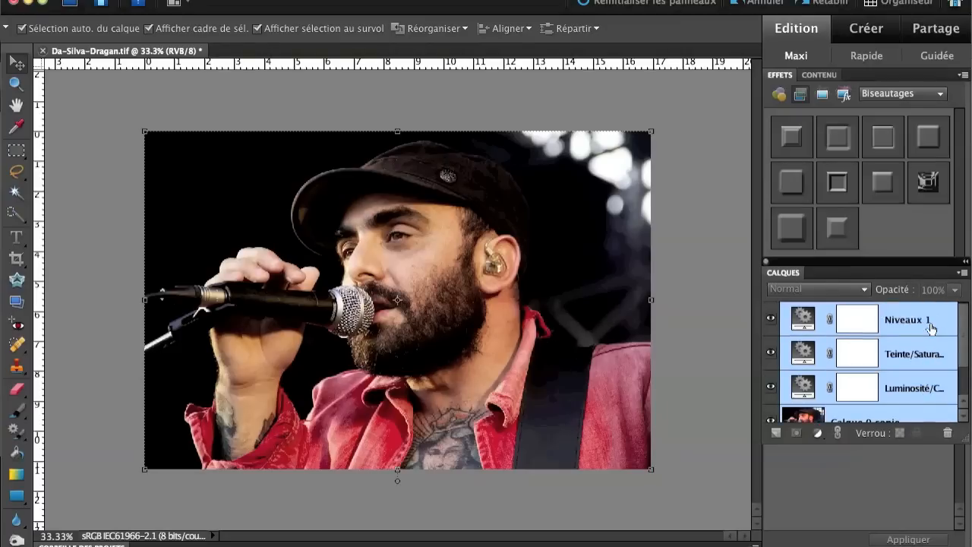
pyautogui.rightClick(860, 323)
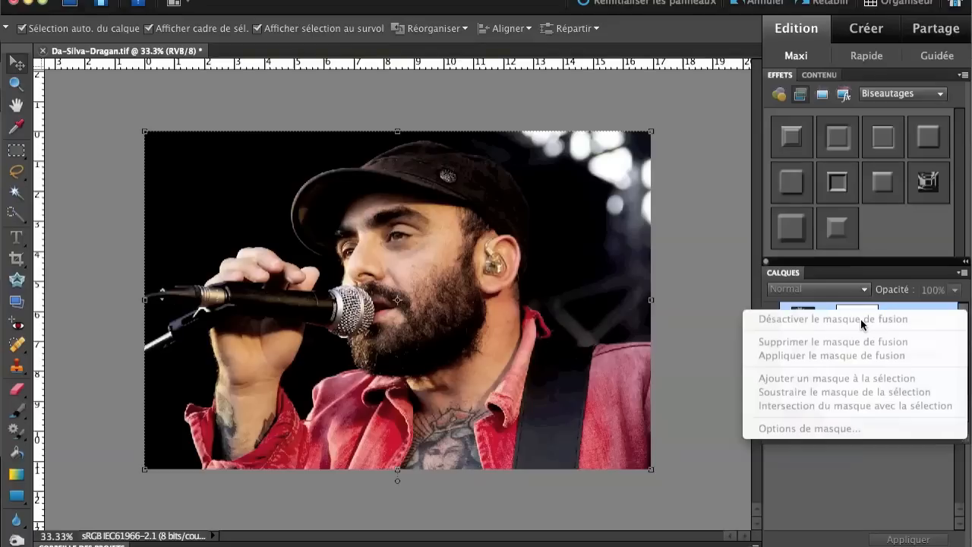
pyautogui.press('Escape')
pyautogui.rightClick(790, 317)
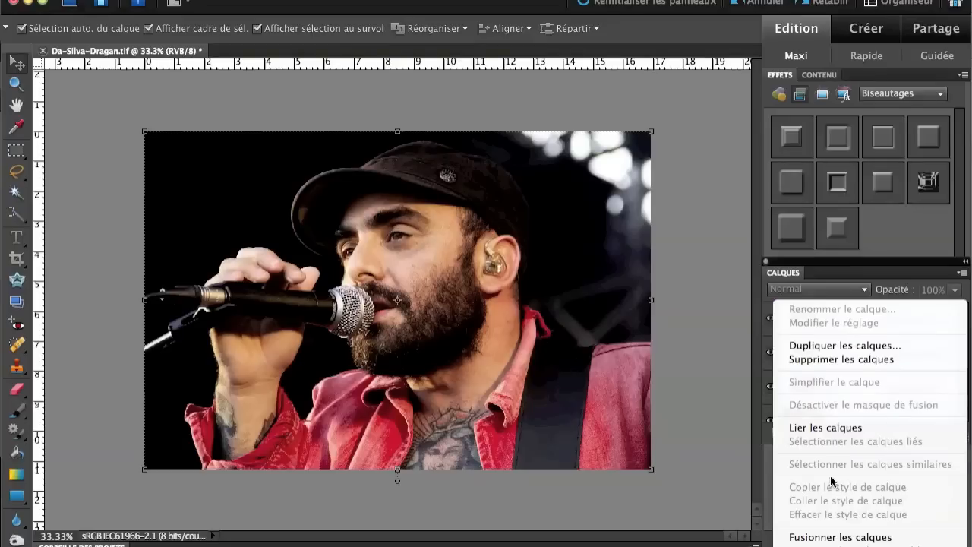
pyautogui.click(840, 536)
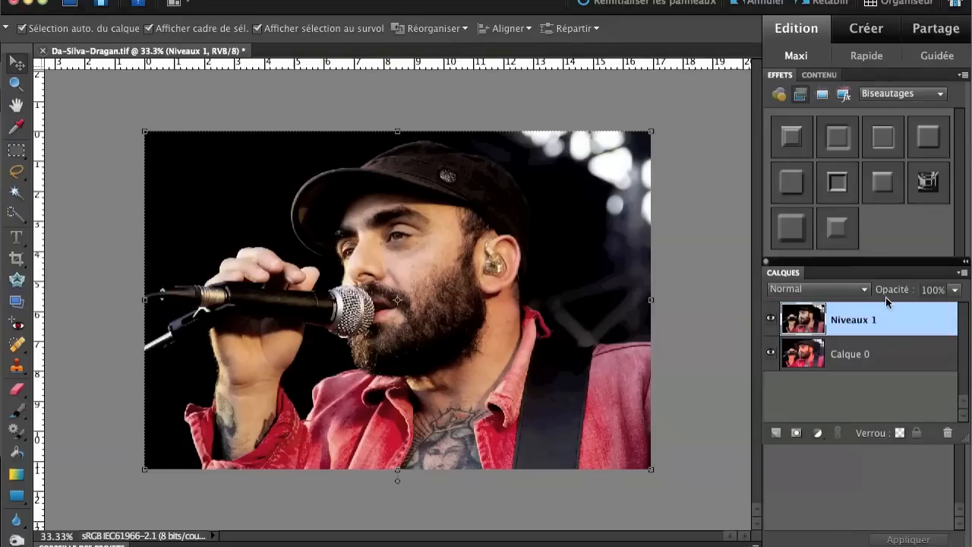
pyautogui.click(772, 320)
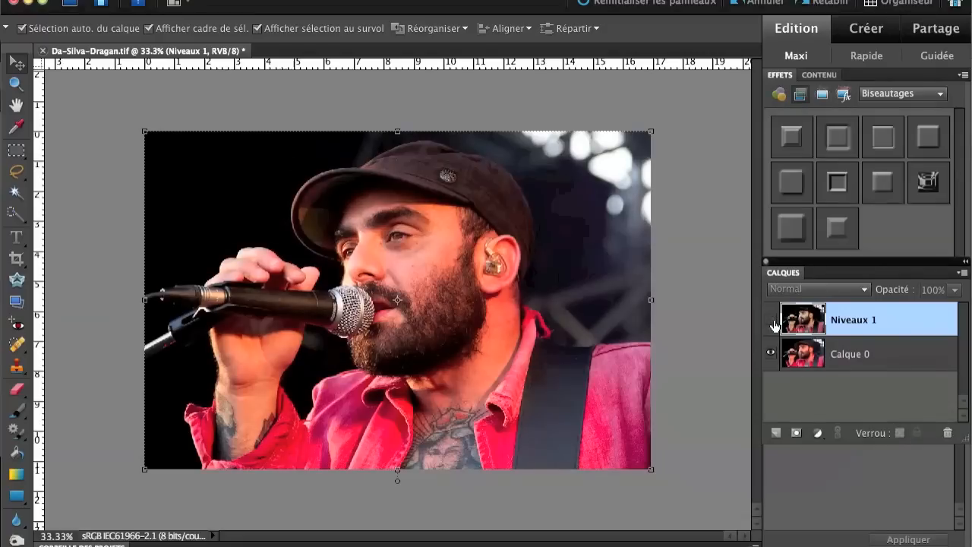
pyautogui.click(772, 320)
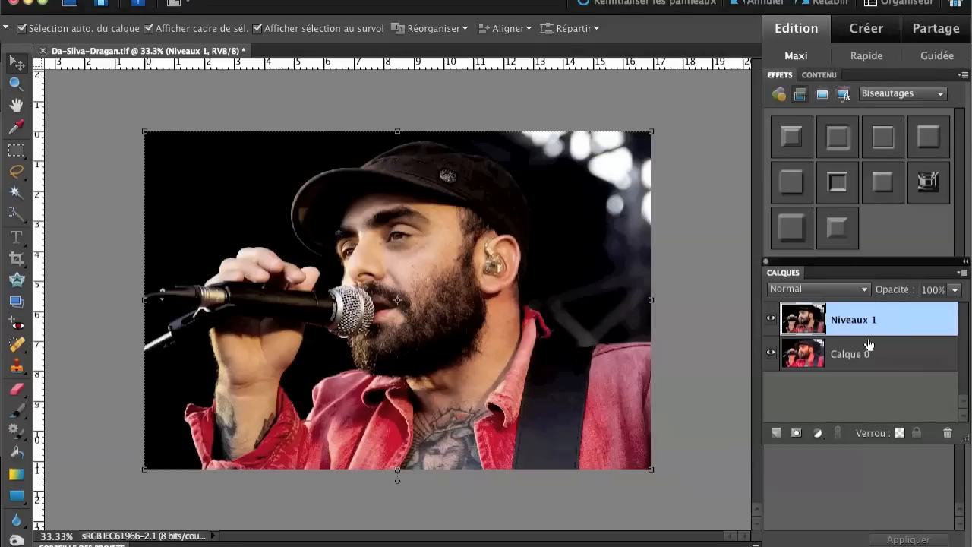
pyautogui.moveTo(808, 319)
pyautogui.mouseDown()
pyautogui.moveTo(779, 400)
pyautogui.moveTo(811, 322)
pyautogui.mouseUp()
pyautogui.doubleClick(810, 324)
pyautogui.click(869, 301)
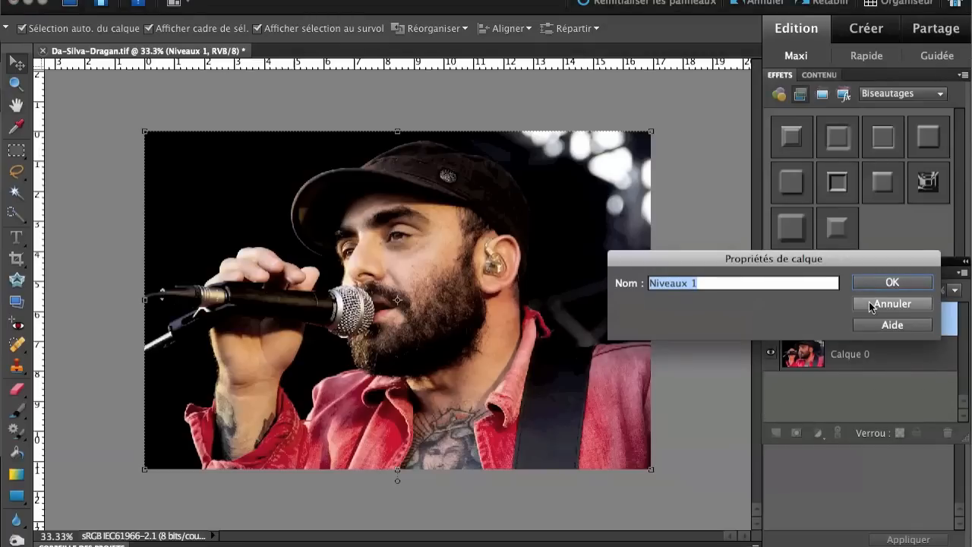
# - Duplicate the merged Niveaux 1 layer, set the copy's blend mode to Incrustation and check its effect on the photo
pyautogui.moveTo(805, 325); pyautogui.dragTo(776, 431)
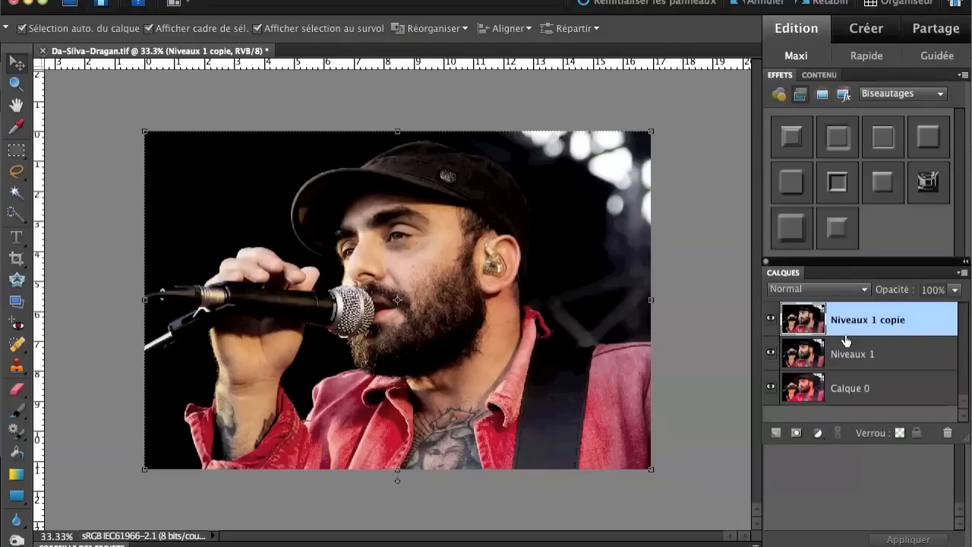
pyautogui.click(865, 290)
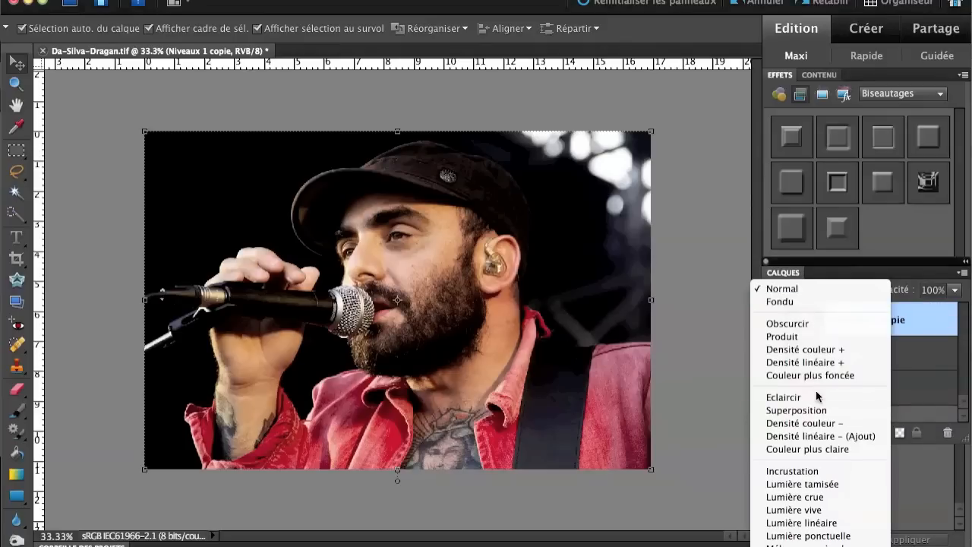
pyautogui.click(817, 472)
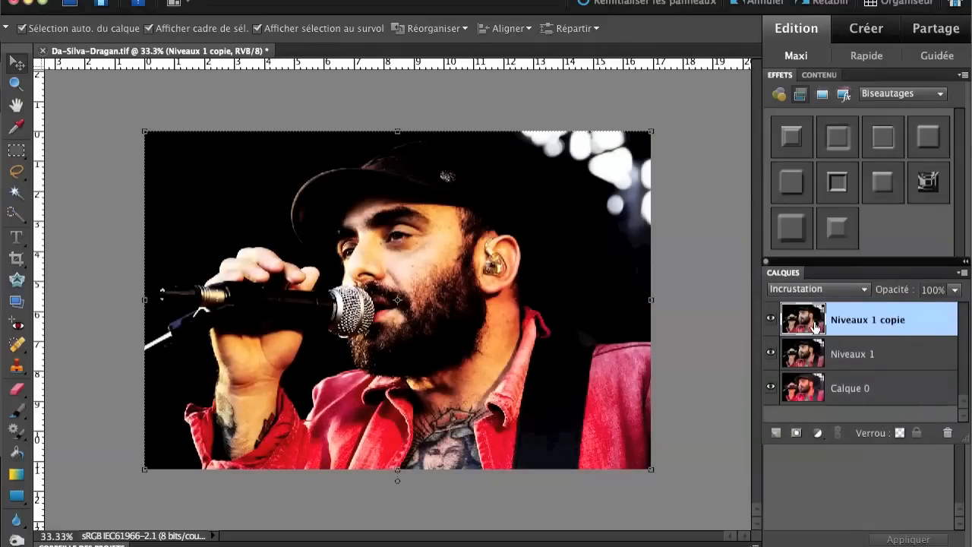
pyautogui.click(771, 320)
pyautogui.click(772, 320)
# - Apply the Passe-haut filter to the Niveaux 1 copie layer with a radius of 10.1 pixels, previewing the eye area and larger radii
pyautogui.click(509, 0)
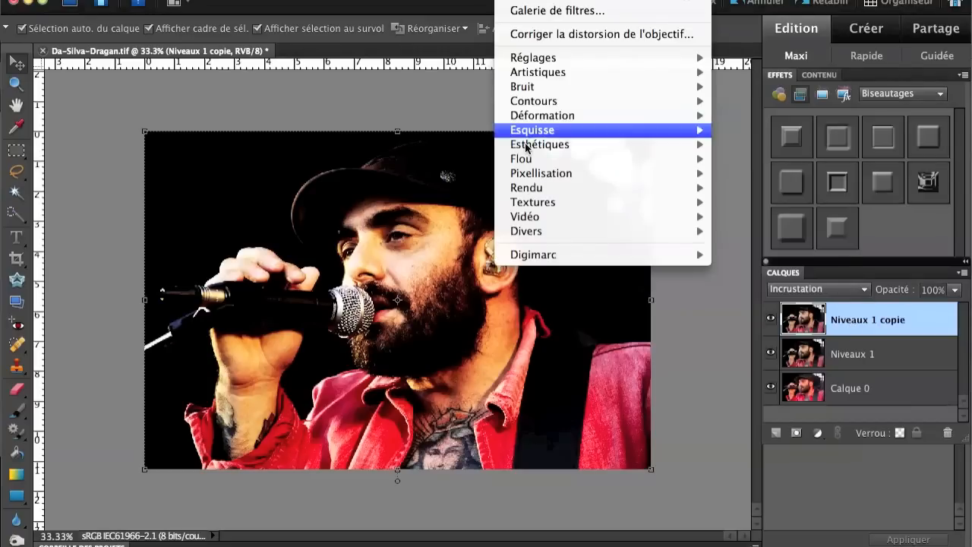
pyautogui.moveTo(542, 232)
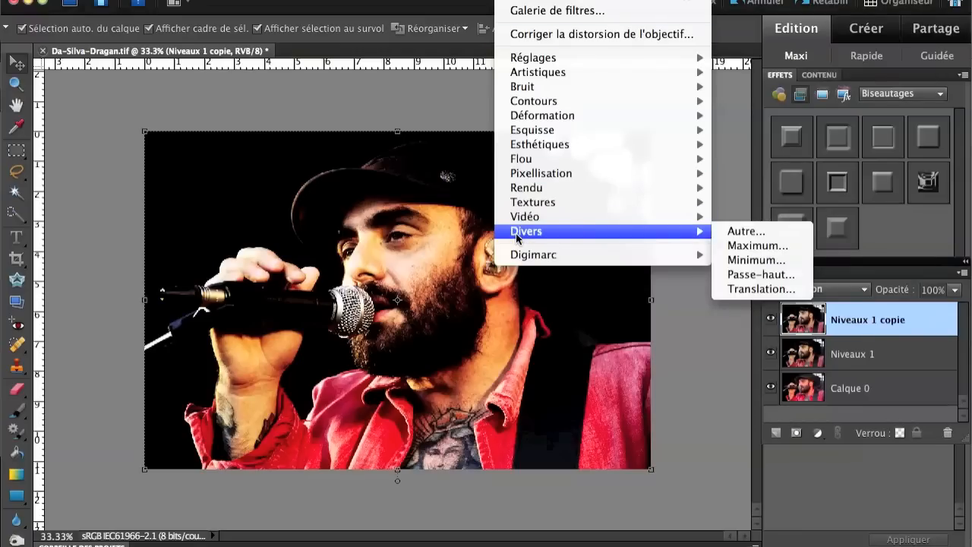
pyautogui.click(756, 274)
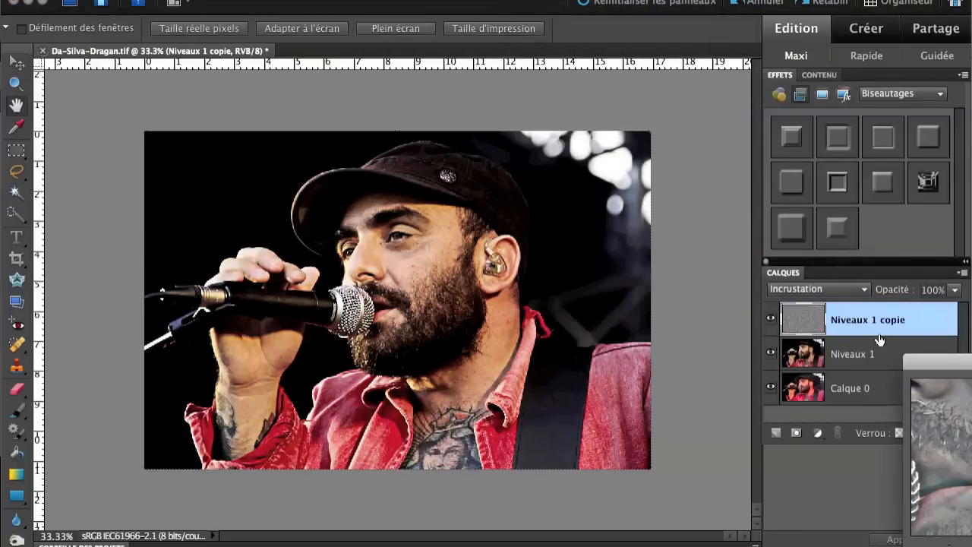
pyautogui.moveTo(923, 358); pyautogui.dragTo(345, 49)
pyautogui.moveTo(386, 130); pyautogui.dragTo(424, 132)
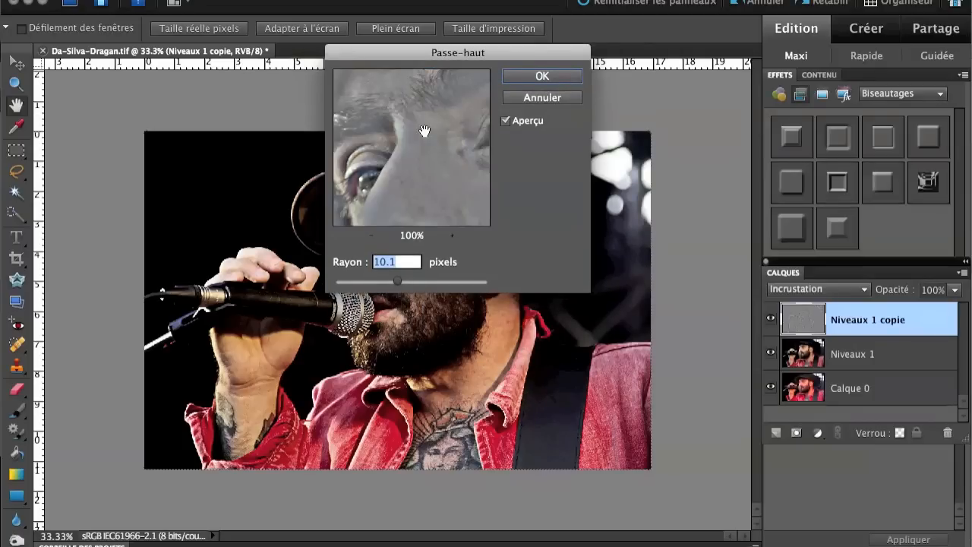
pyautogui.moveTo(392, 172); pyautogui.dragTo(423, 158)
pyautogui.moveTo(430, 50); pyautogui.dragTo(654, 44)
pyautogui.moveTo(621, 276); pyautogui.dragTo(646, 281)
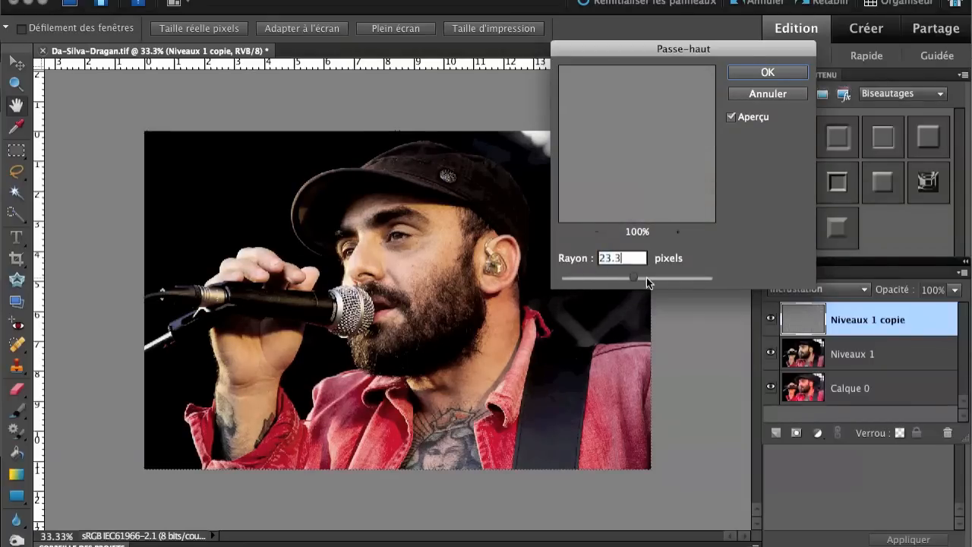
pyautogui.moveTo(714, 278); pyautogui.dragTo(714, 277)
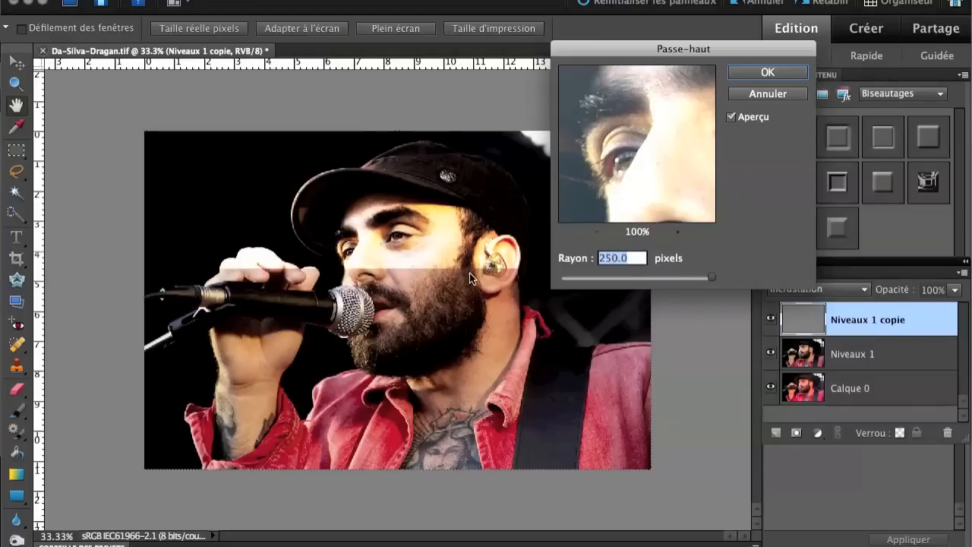
pyautogui.moveTo(714, 279); pyautogui.dragTo(622, 275)
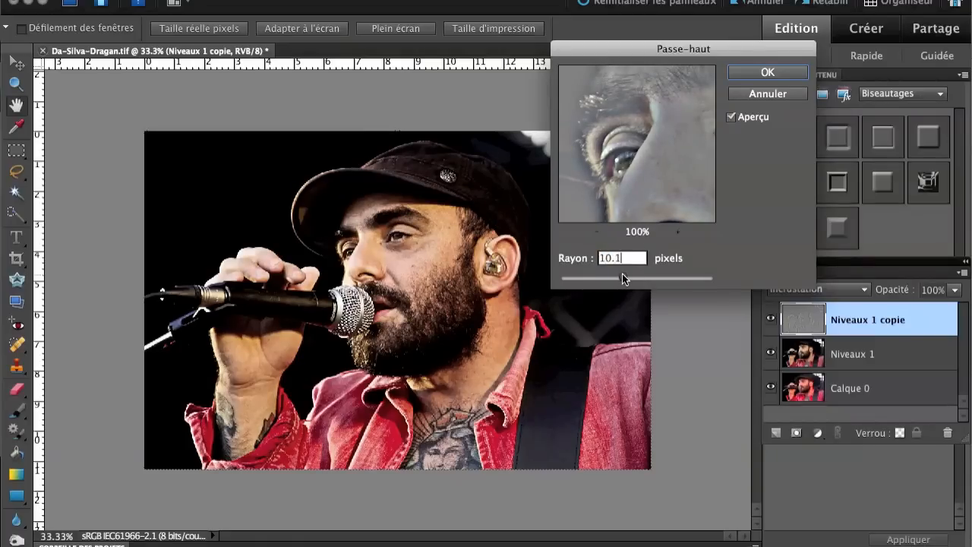
pyautogui.click(782, 72)
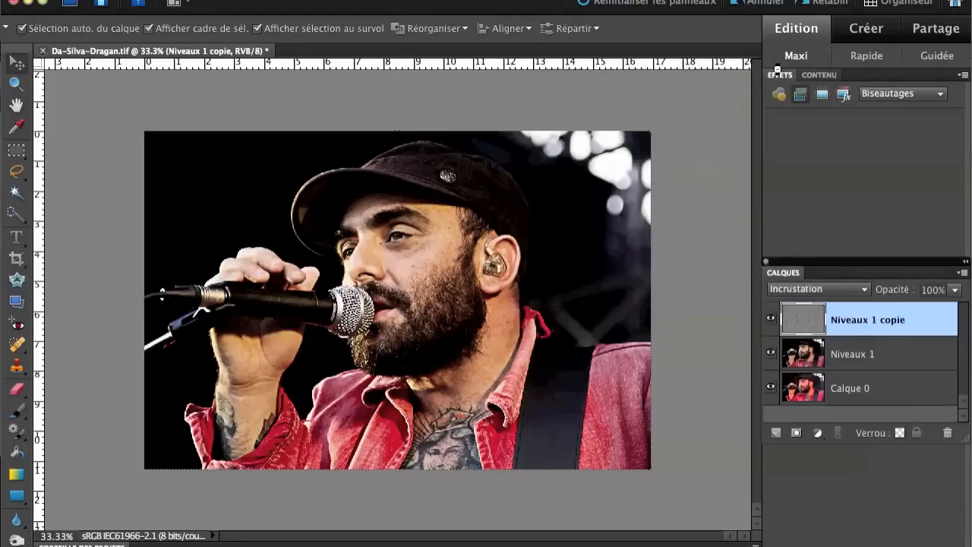
# - Compare the face up close with the Passe-haut-filtered Niveaux 1 copie layer hidden and shown
pyautogui.click(771, 320)
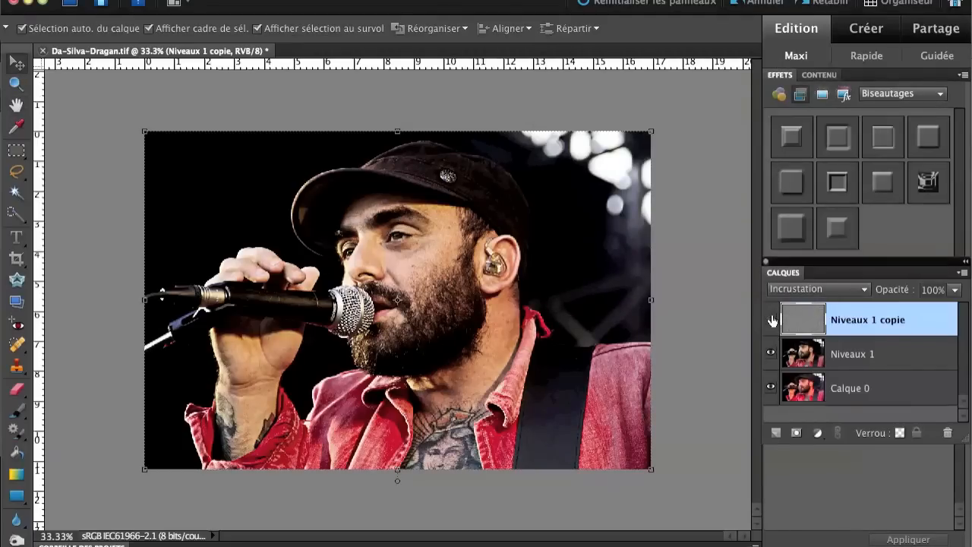
pyautogui.click(771, 320)
pyautogui.press('super+plus')
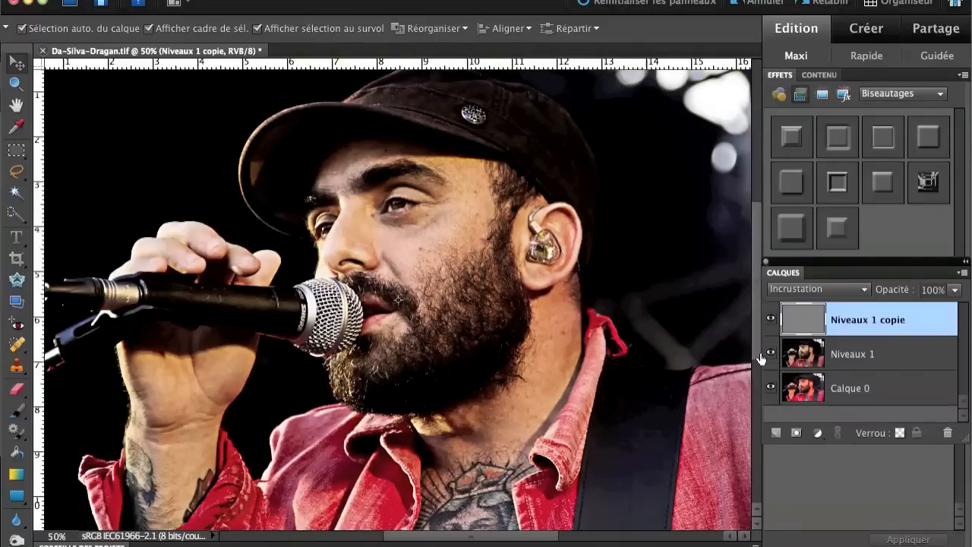
pyautogui.click(772, 320)
pyautogui.click(771, 319)
pyautogui.click(772, 320)
pyautogui.click(772, 320)
pyautogui.click(772, 319)
# - Set the Niveaux 1 copie layer's opacity to 50% and compare the portrait with that layer hidden and shown
pyautogui.moveTo(902, 294); pyautogui.dragTo(864, 293)
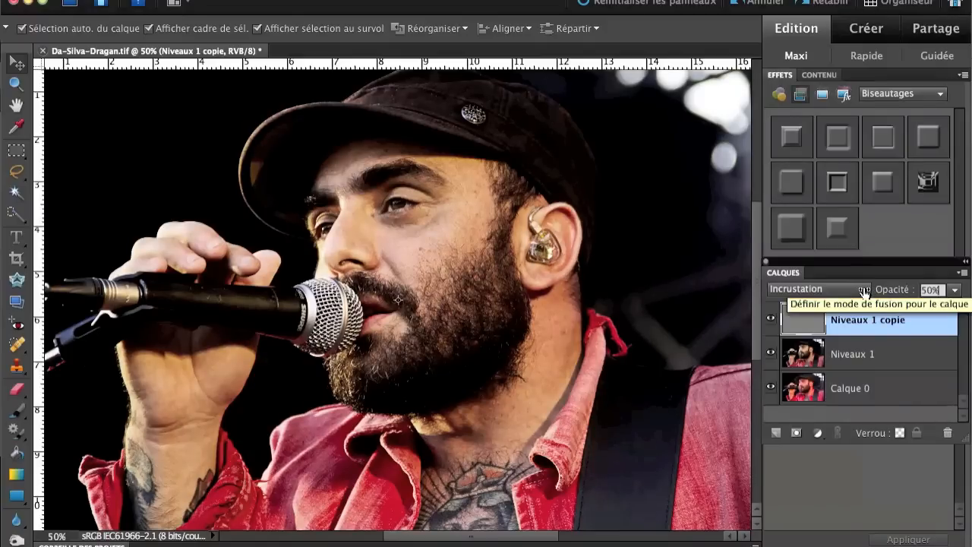
pyautogui.click(771, 319)
pyautogui.click(771, 321)
pyautogui.click(771, 322)
pyautogui.click(771, 321)
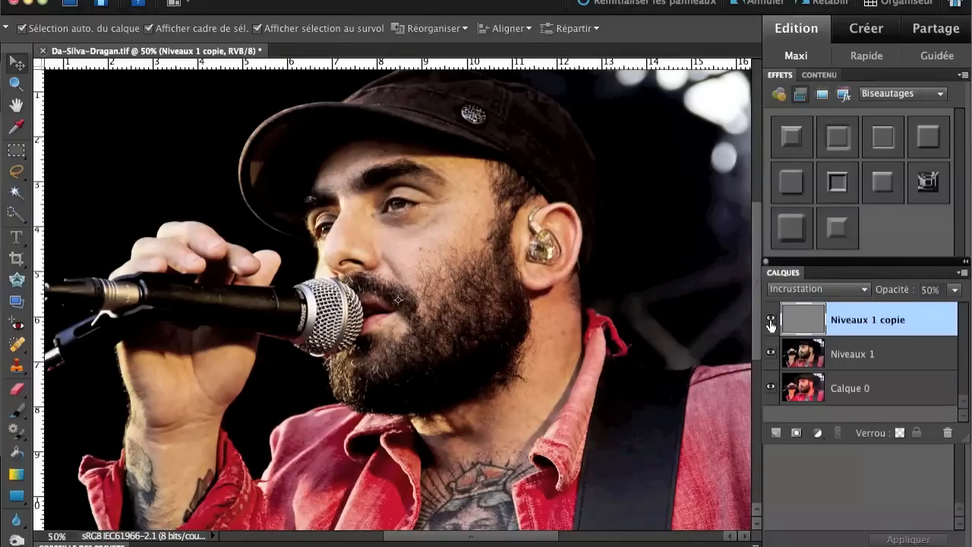
# - Merge the Niveaux 1 copie and Niveaux 1 layers into a single layer above Calque 0
pyautogui.hotkey('ctrl', '-')
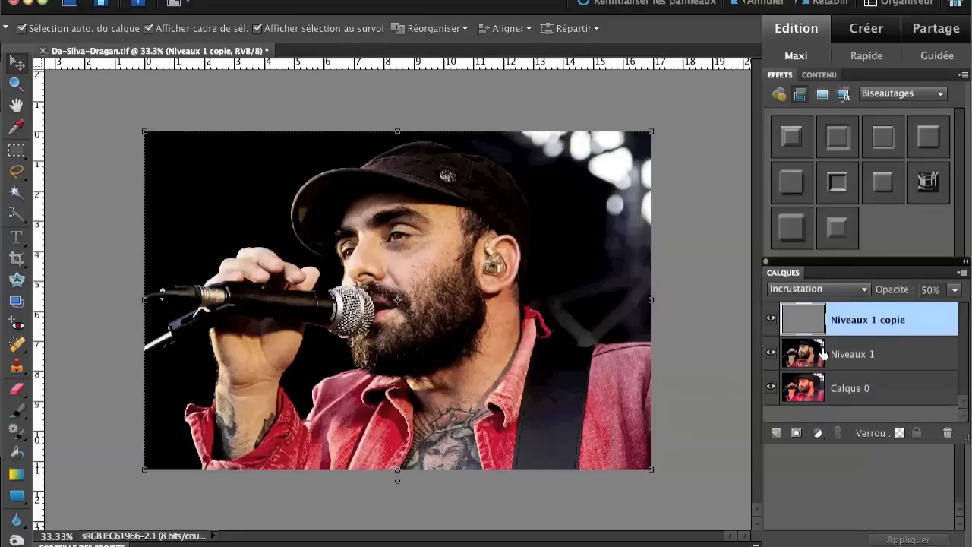
pyautogui.keyDown('shift'); pyautogui.click(866, 359); pyautogui.keyUp('shift')
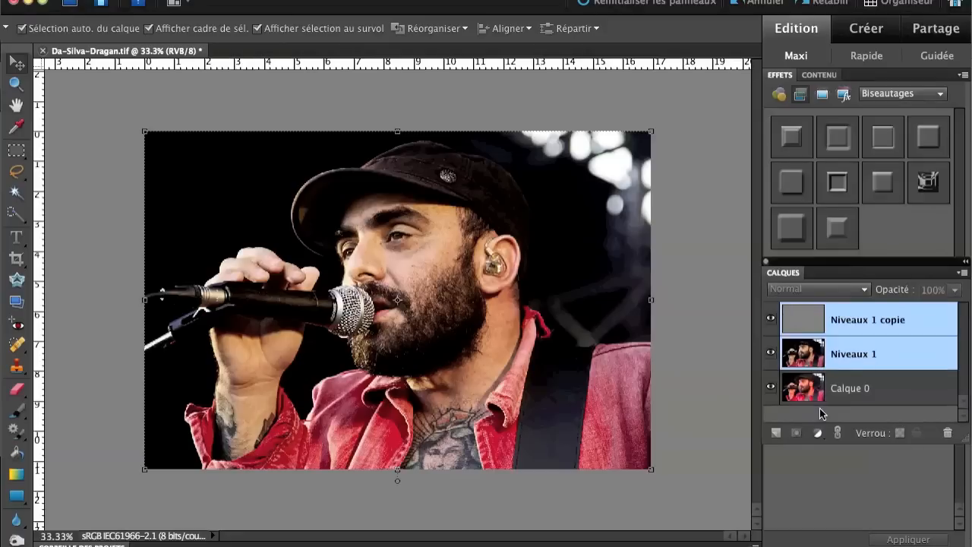
pyautogui.rightClick(878, 350)
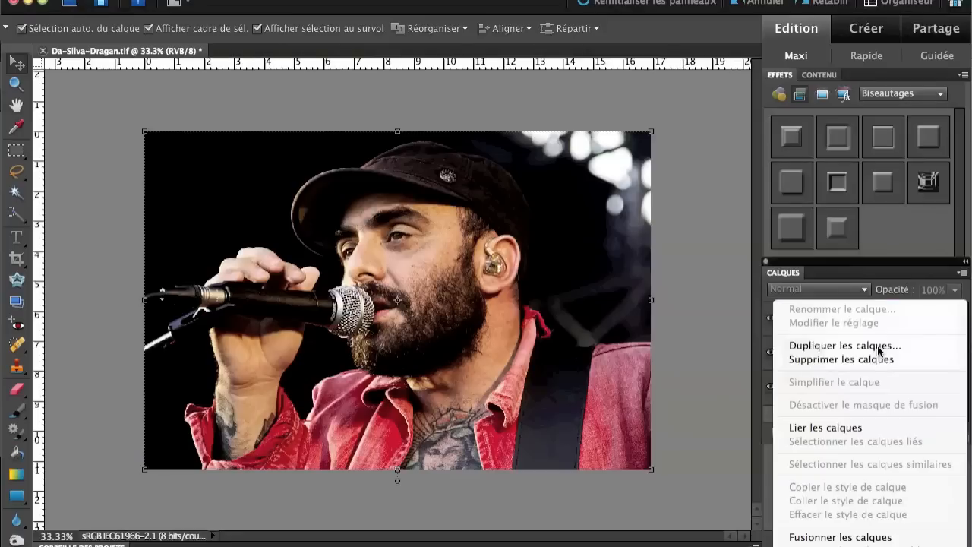
pyautogui.click(828, 536)
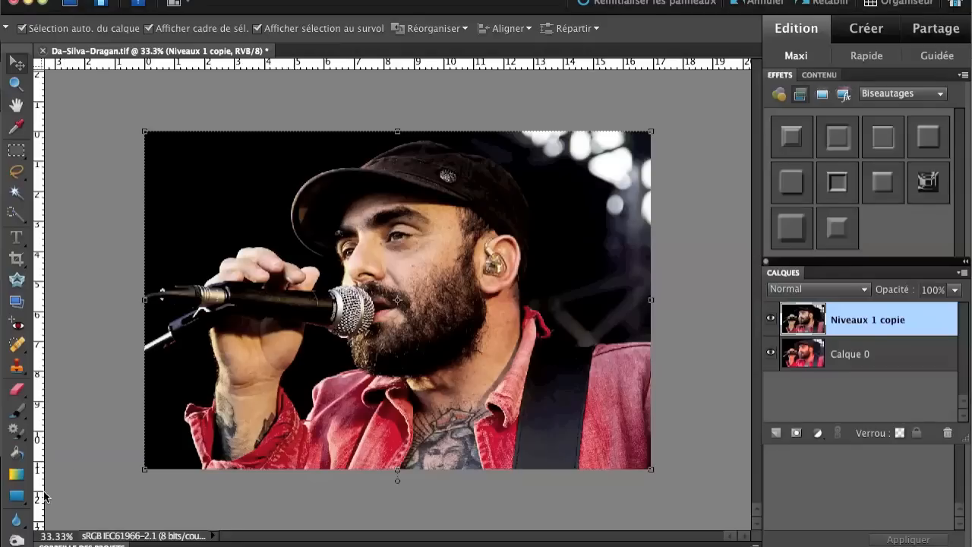
# - Set up the Densité - tool with a 14 px brush and 15% exposure for retouching around the singer's eye at 100% zoom
pyautogui.click(17, 537)
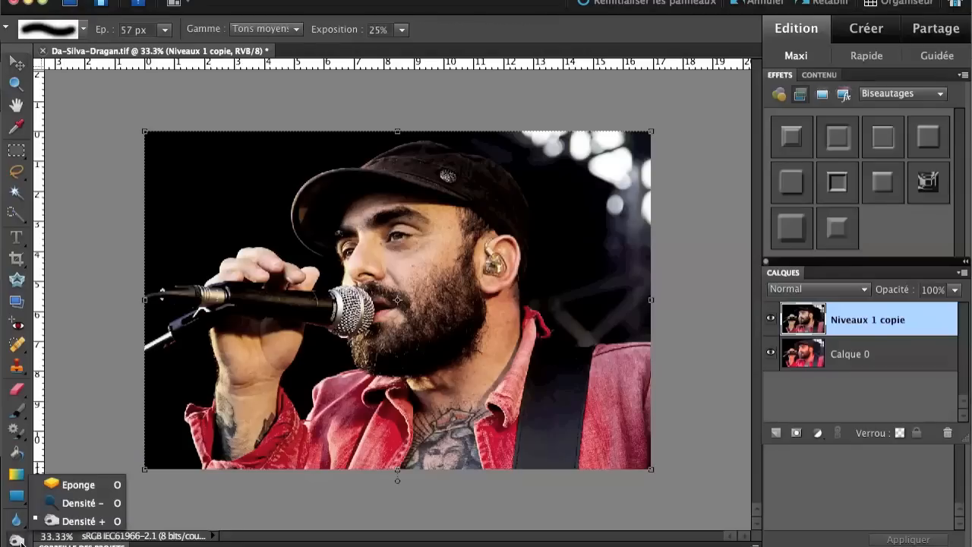
pyautogui.click(113, 502)
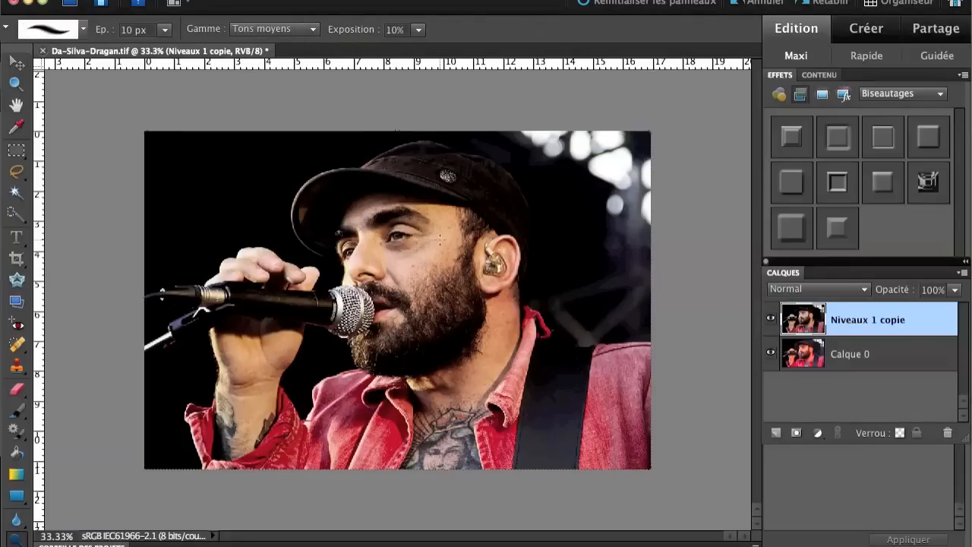
pyautogui.hotkey('ctrl', '+')
pyautogui.hotkey('ctrl', '+')
pyautogui.hotkey('ctrl', '+')
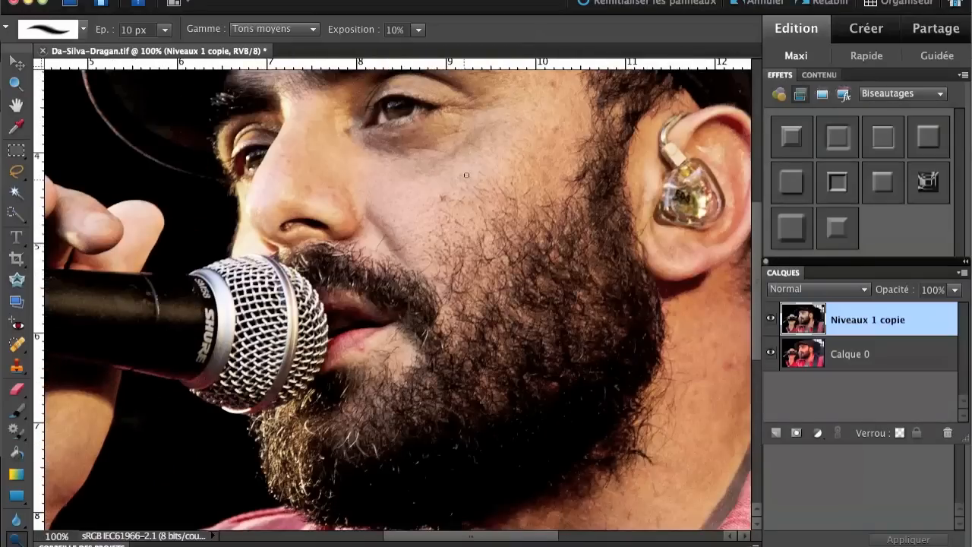
pyautogui.moveTo(466, 175); pyautogui.dragTo(433, 347)
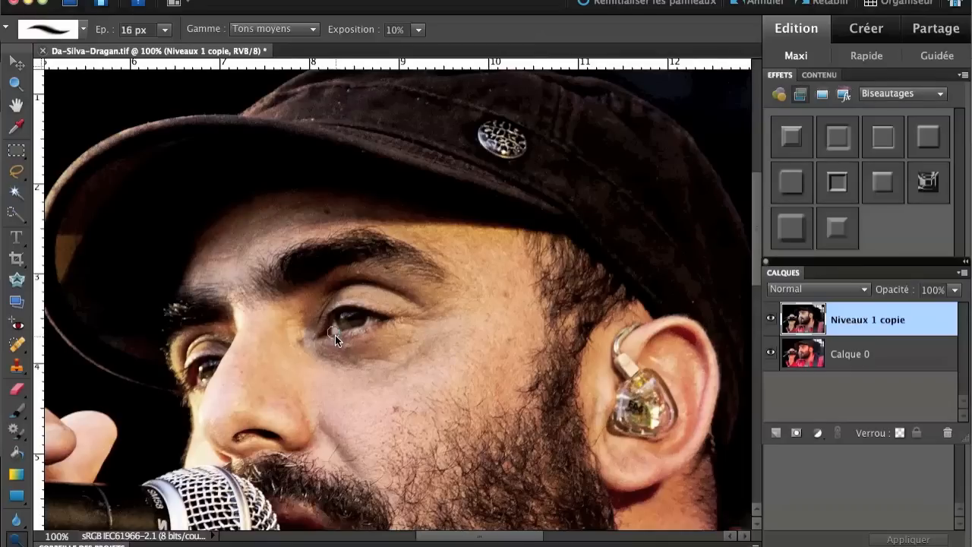
pyautogui.press('[')
pyautogui.press('[')
pyautogui.click(418, 30)
pyautogui.moveTo(419, 51); pyautogui.dragTo(424, 51)
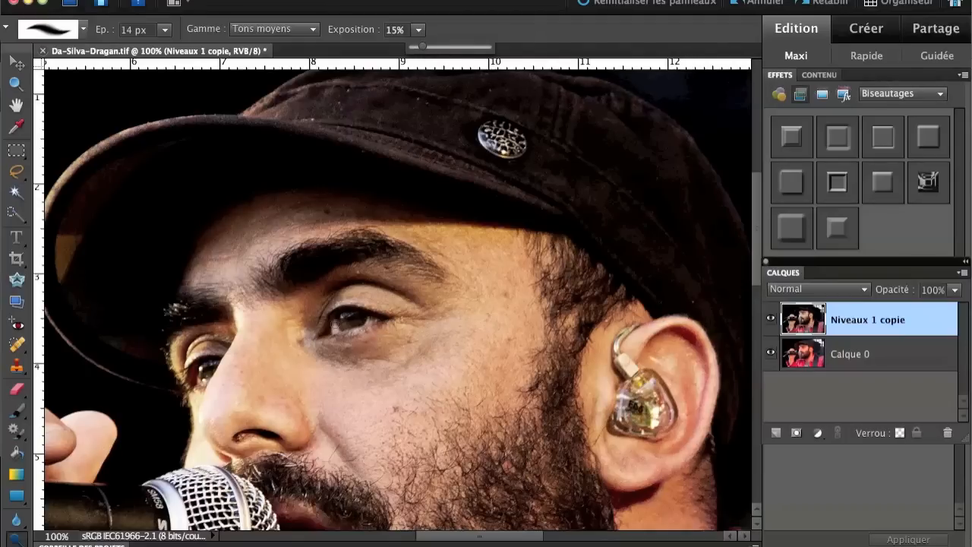
# - Lighten the iris of the singer's nearer eye with Densité - and compare it by undoing and redoing the stroke
pyautogui.moveTo(355, 316)
pyautogui.mouseDown()
pyautogui.moveTo(342, 319)
pyautogui.moveTo(362, 320)
pyautogui.moveTo(340, 319)
pyautogui.moveTo(360, 321)
pyautogui.mouseUp()
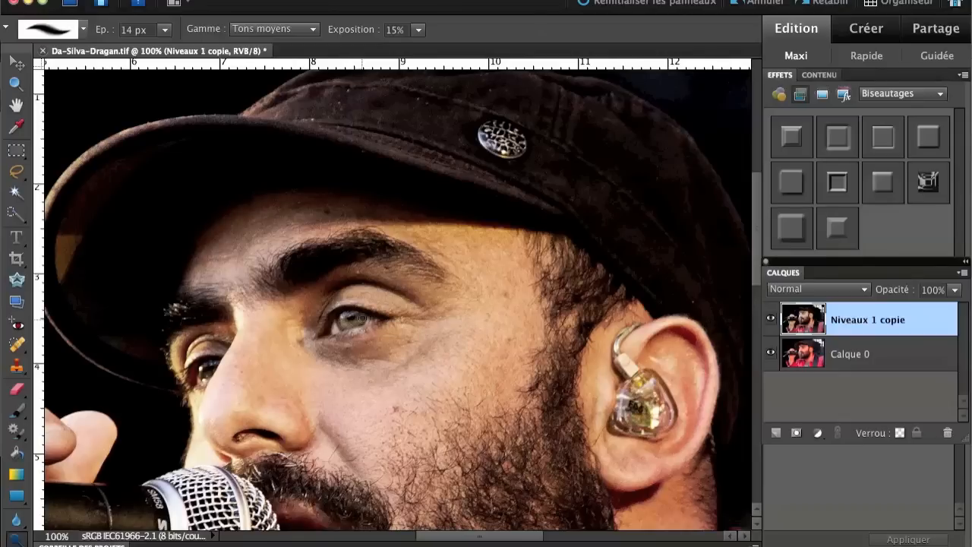
pyautogui.click(762, 7)
pyautogui.click(761, 8)
pyautogui.click(802, 3)
pyautogui.click(803, 3)
# - Compare the whole portrait with the merged Niveaux 1 copie layer hidden and shown after the eye lightening
pyautogui.hotkey('ctrl', '-')
pyautogui.hotkey('ctrl', '-')
pyautogui.hotkey('ctrl', '-')
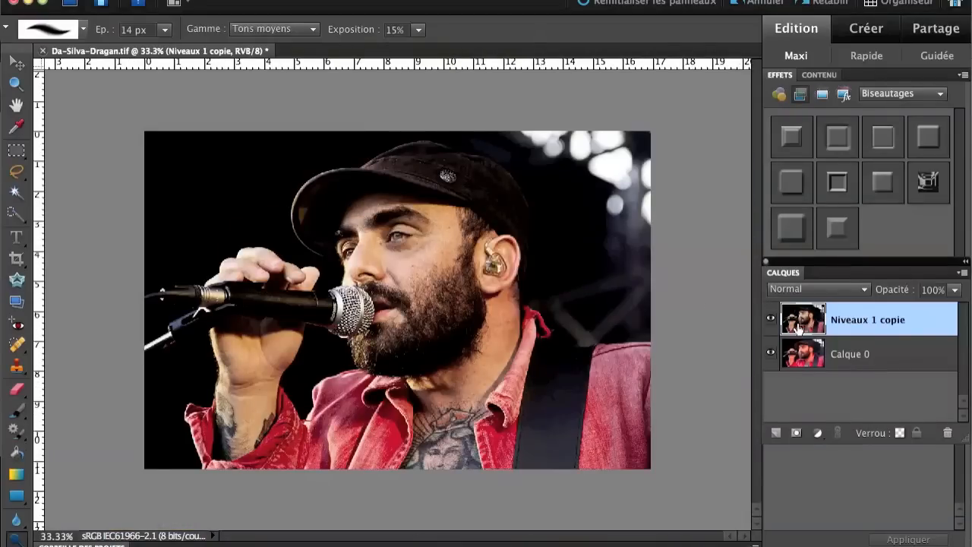
pyautogui.click(772, 320)
pyautogui.click(771, 320)
# - Switch to the Densité + tool at 50% zoom, with a 37 px brush and 15% exposure
pyautogui.hotkey('ctrl', '+')
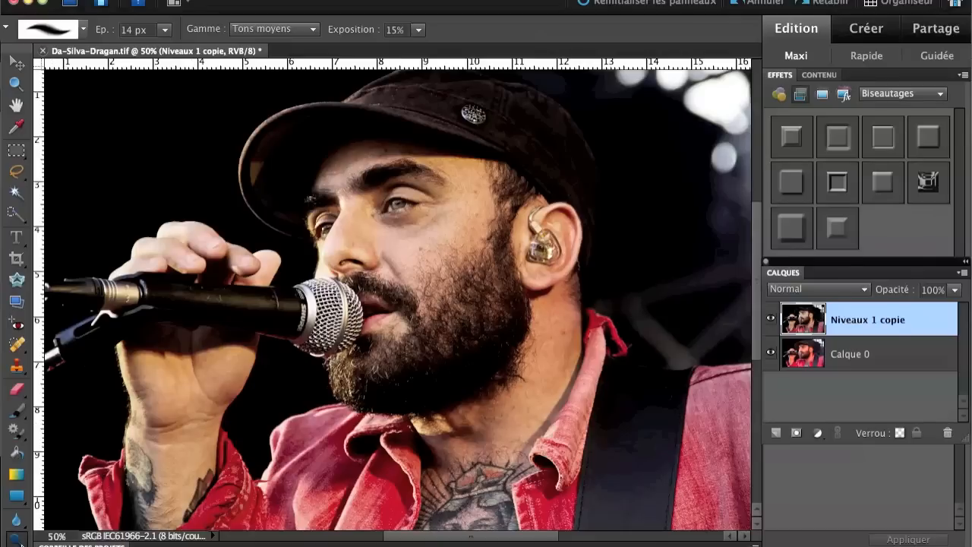
pyautogui.click(15, 536)
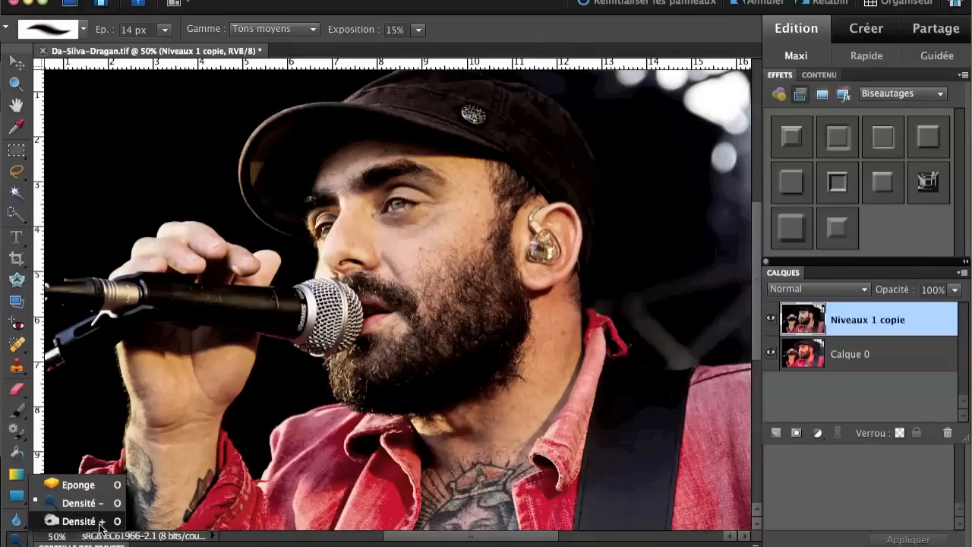
pyautogui.click(101, 521)
pyautogui.press('[')
pyautogui.press('[')
pyautogui.press('[')
pyautogui.press('[')
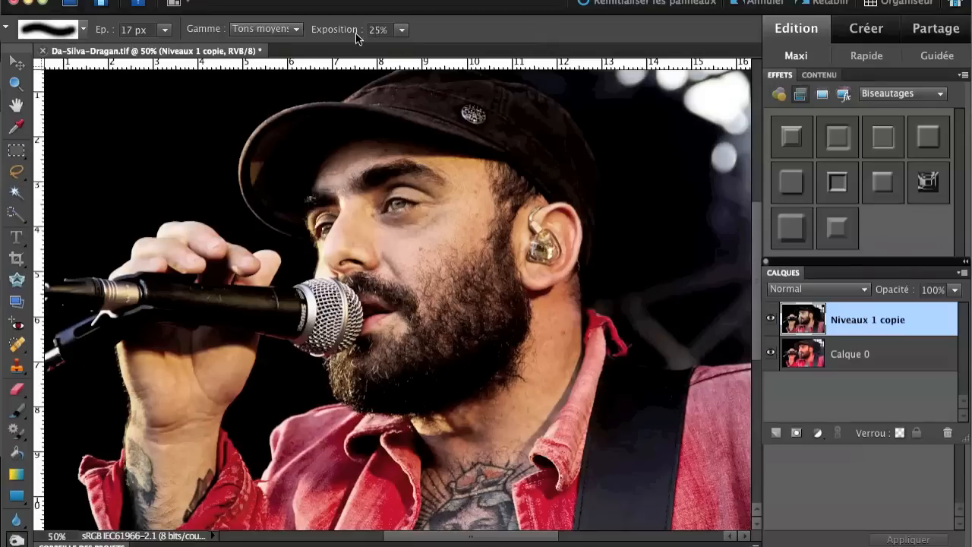
pyautogui.click(402, 30)
pyautogui.press(']')
pyautogui.press(']')
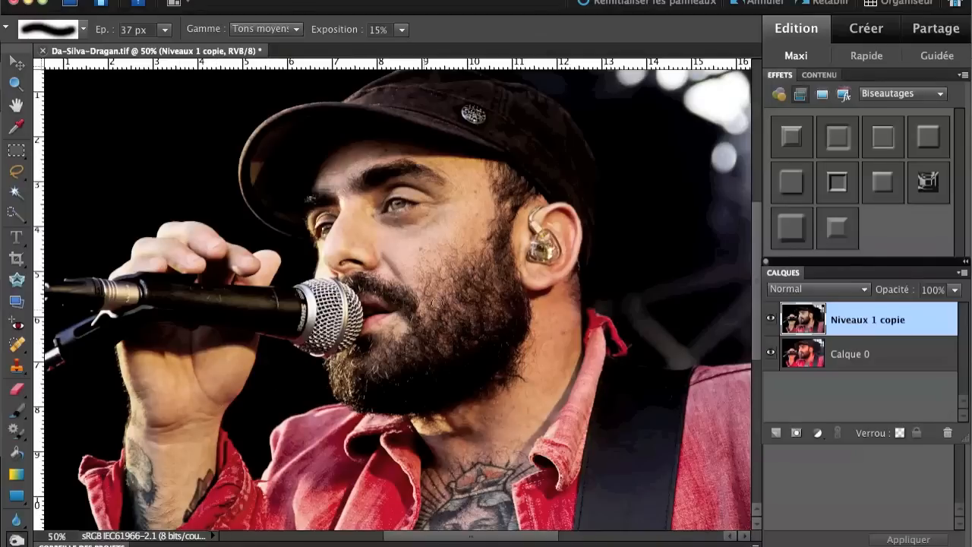
# - Darken spots on the ear, the temple and the edge of the palm using a 25 px brush at 25% exposure
pyautogui.moveTo(343, 35); pyautogui.dragTo(350, 34)
pyautogui.press('[')
pyautogui.press('[')
pyautogui.press('[')
pyautogui.moveTo(537, 223); pyautogui.dragTo(554, 214)
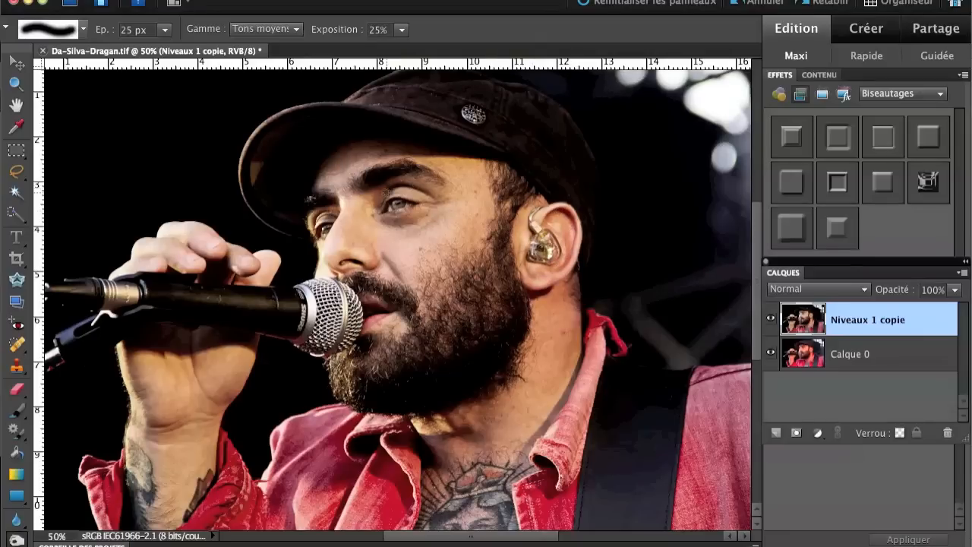
pyautogui.click(446, 205)
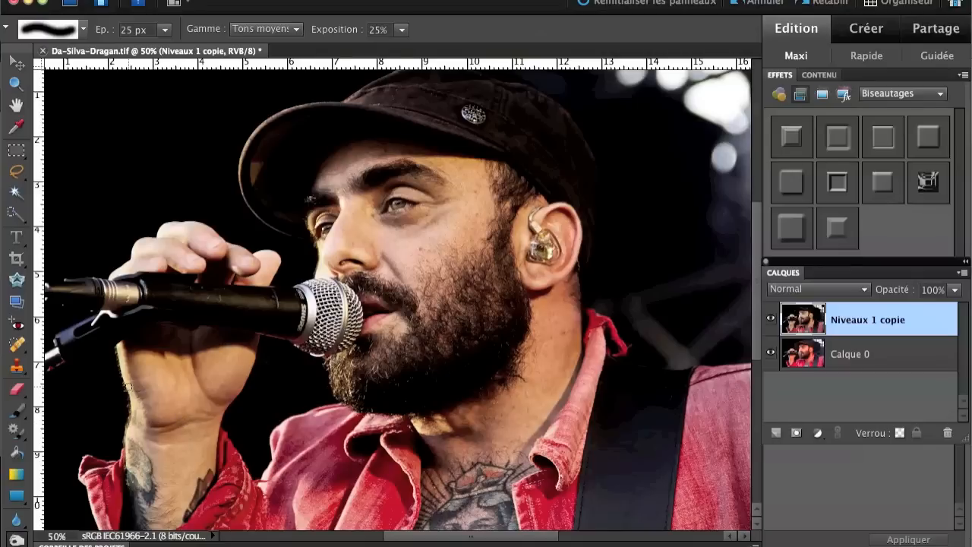
pyautogui.moveTo(134, 397); pyautogui.dragTo(155, 385)
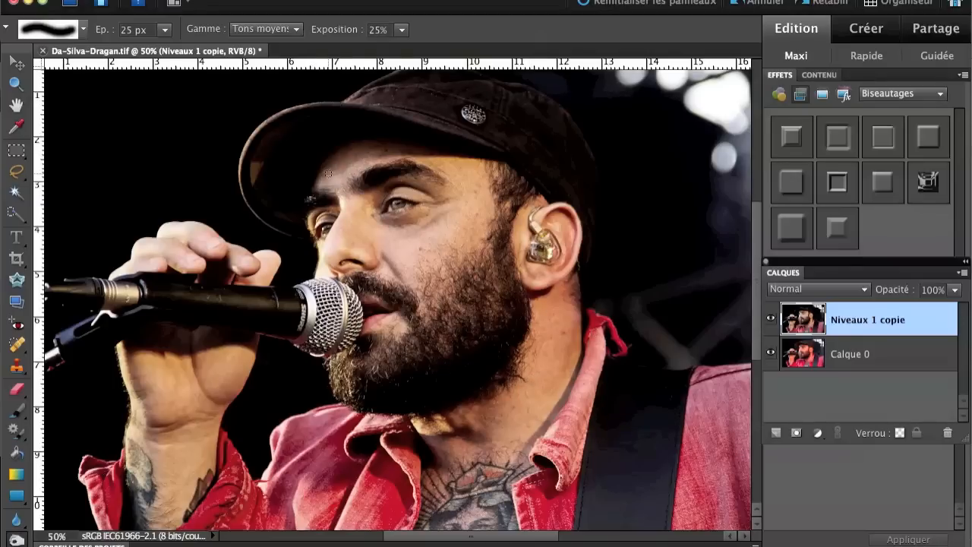
# - Darken the shading along the nose and up to the forehead with Densité +, using a 57 px brush
pyautogui.press('[')
pyautogui.press('[')
pyautogui.press(']')
pyautogui.press(']')
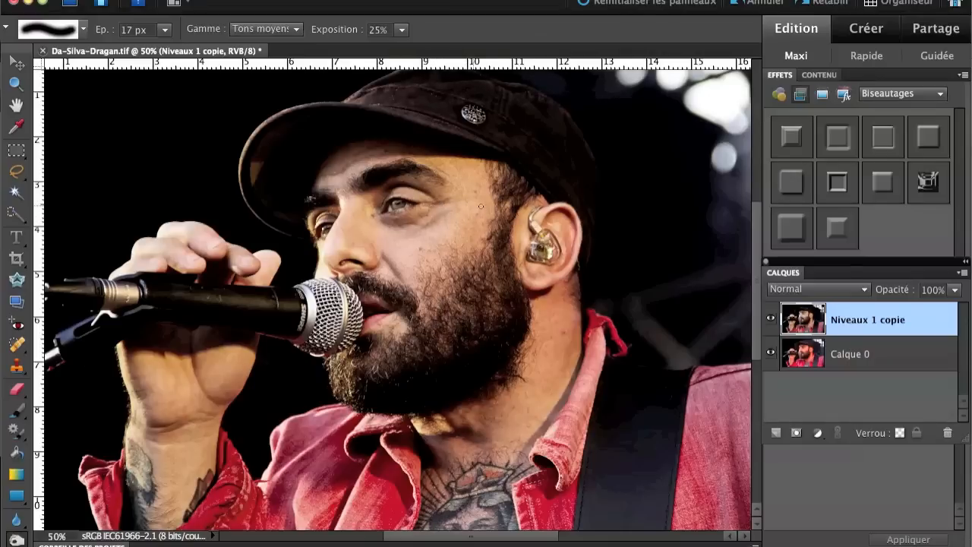
pyautogui.press(']')
pyautogui.press(']')
pyautogui.press(']')
pyautogui.press(']')
pyautogui.moveTo(326, 257); pyautogui.dragTo(347, 177)
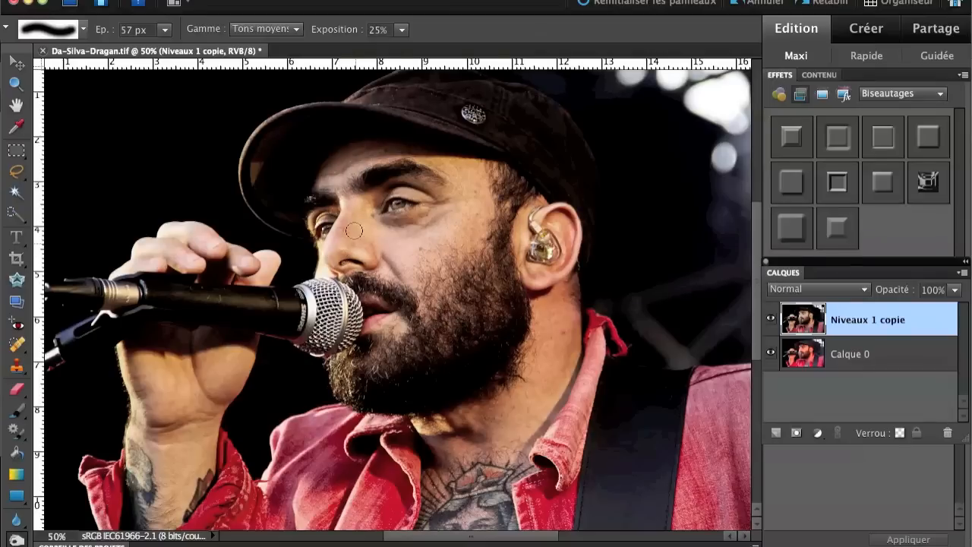
# - Set the Densité + brush size to 41 px for the remaining shading of the face
pyautogui.press('[')
pyautogui.press('[')
pyautogui.press('[')
pyautogui.press('[')
pyautogui.press('[')
pyautogui.press(']')
pyautogui.press(']')
pyautogui.press(']')
pyautogui.press(']')
pyautogui.press(']')
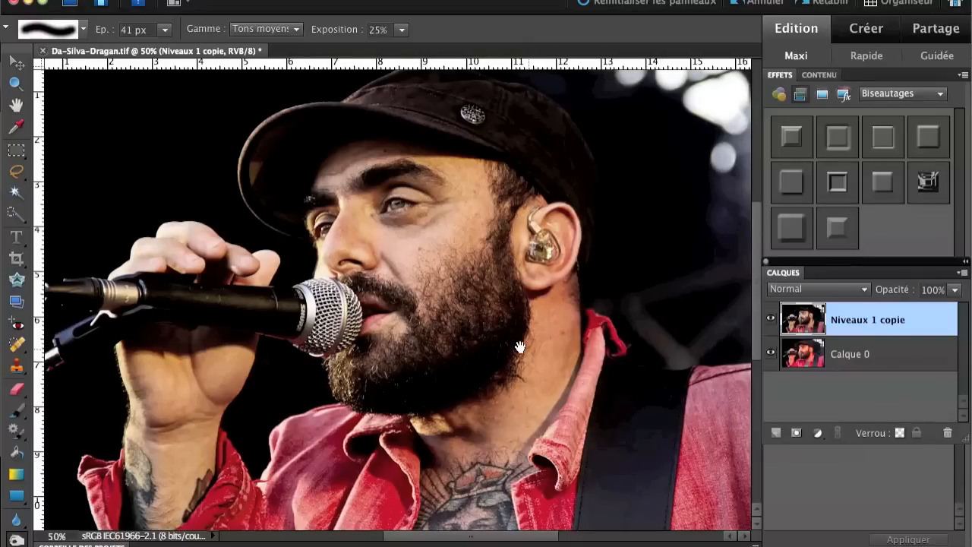
# - Check the lower part of the portrait and compare the finished retouch with the original by hiding and showing Niveaux 1 copie
pyautogui.hscroll(3, 520, 354)
pyautogui.scroll(-2, 521, 354)
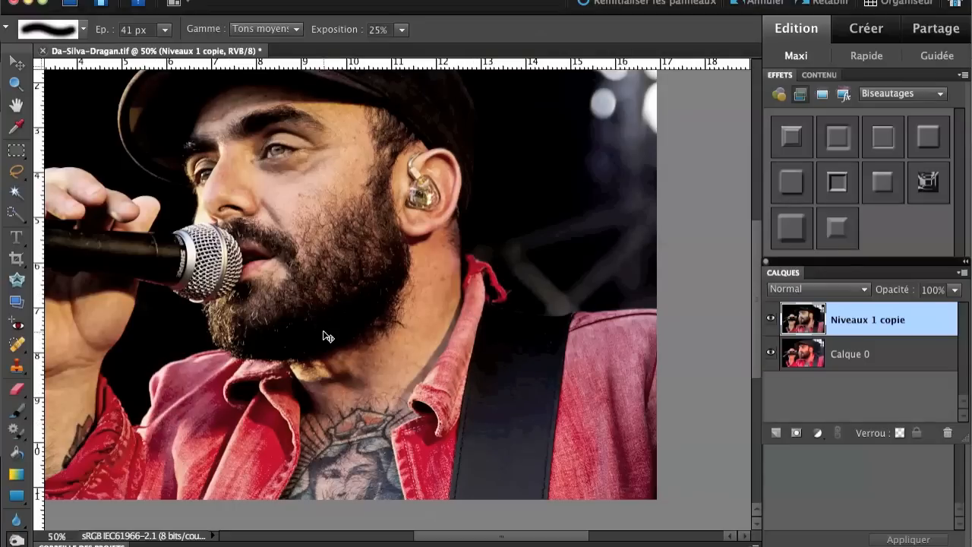
pyautogui.press('super+minus')
pyautogui.press('super+minus')
pyautogui.press('super+plus')
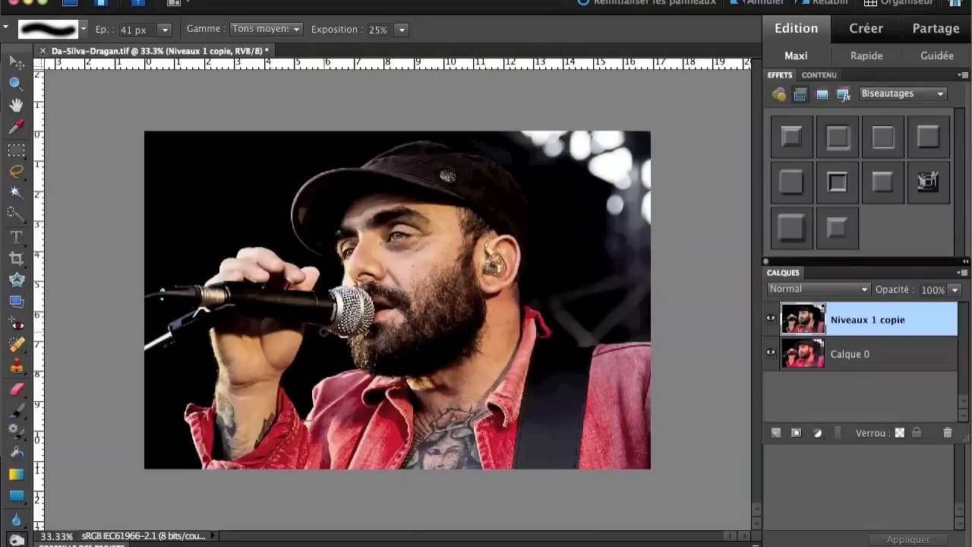
pyautogui.click(770, 320)
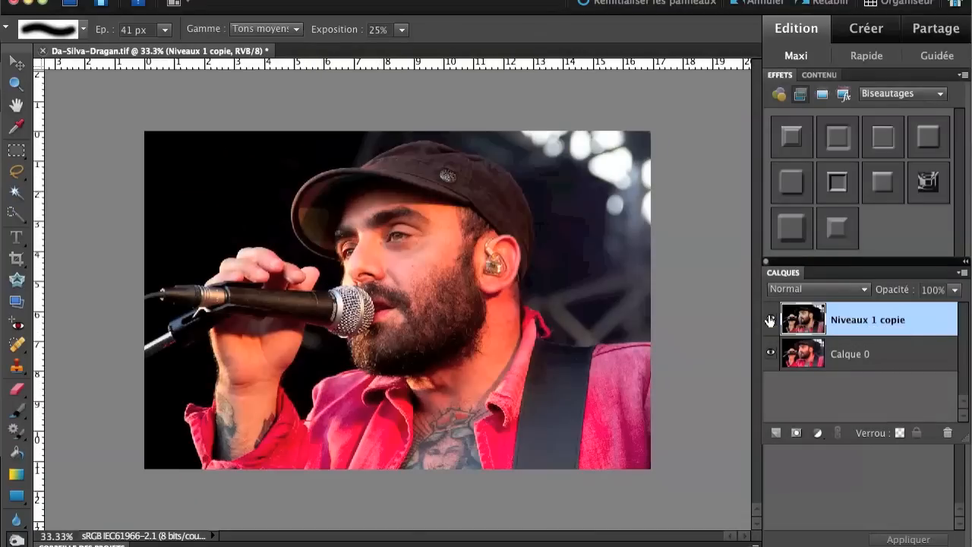
pyautogui.click(771, 320)
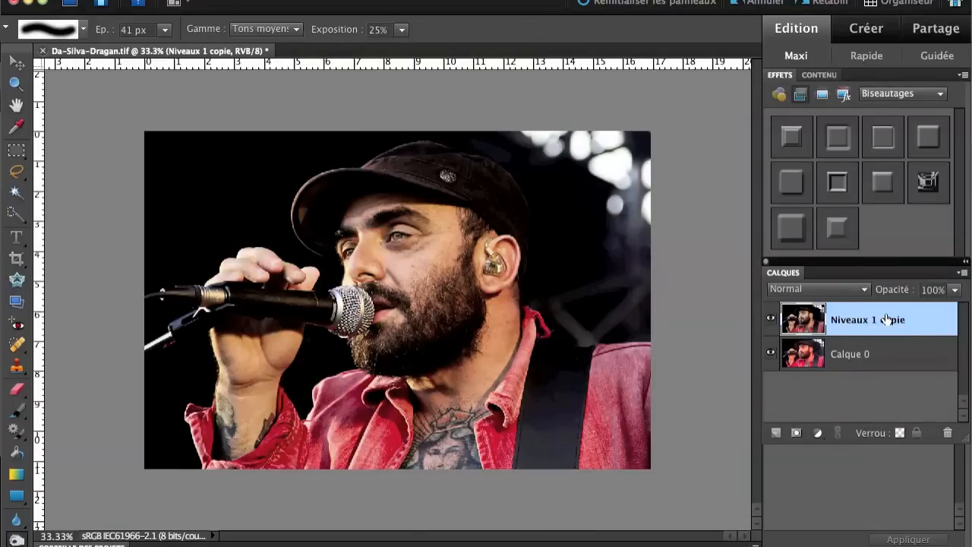